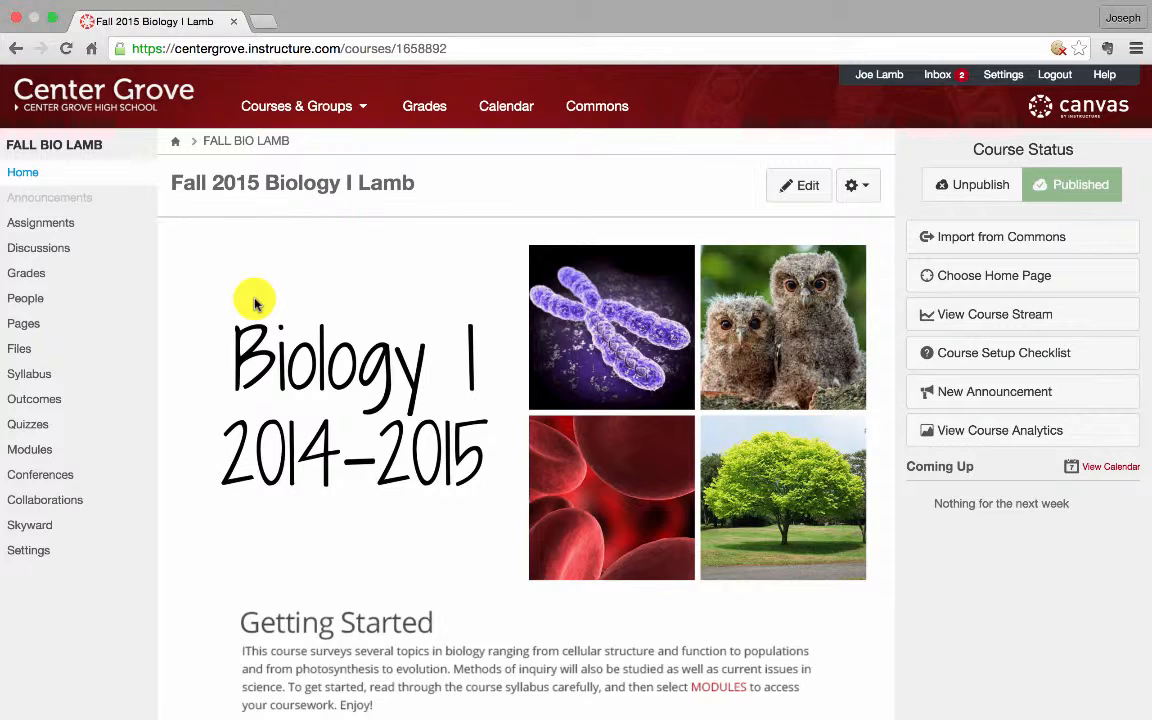
Create a new quiz from the biology course's Quizzes page
{"action": "left_click", "coordinate": [70, 425]}
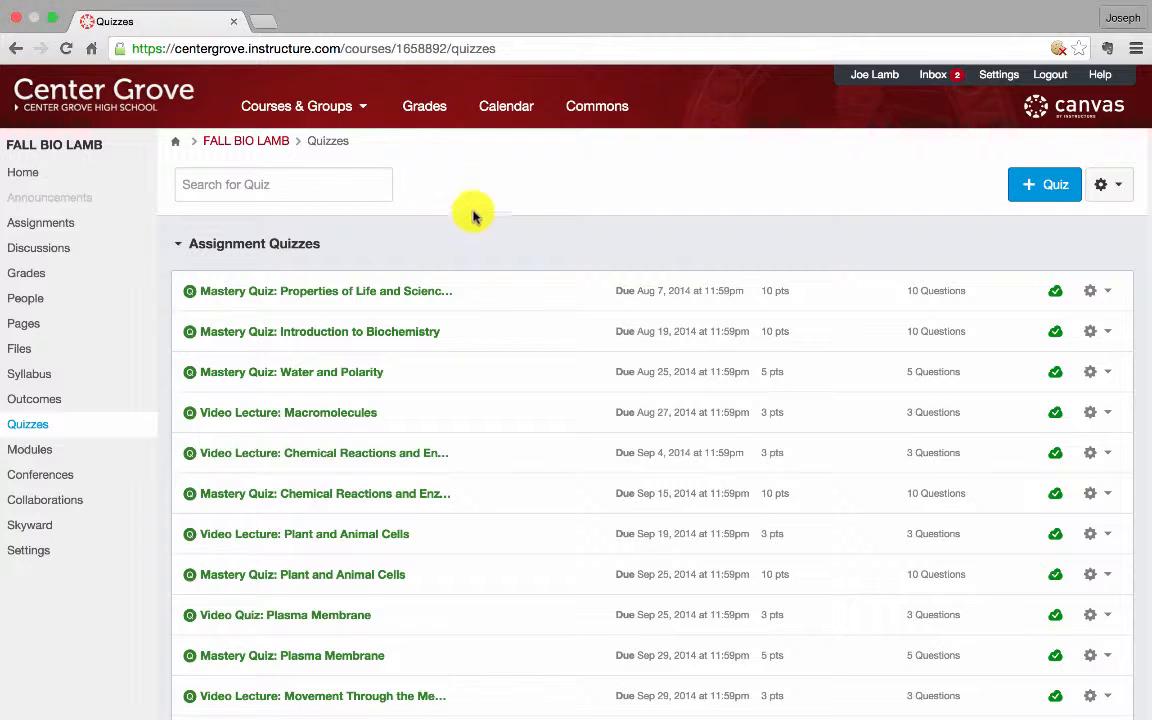
{"action": "left_click", "coordinate": [1042, 204]}
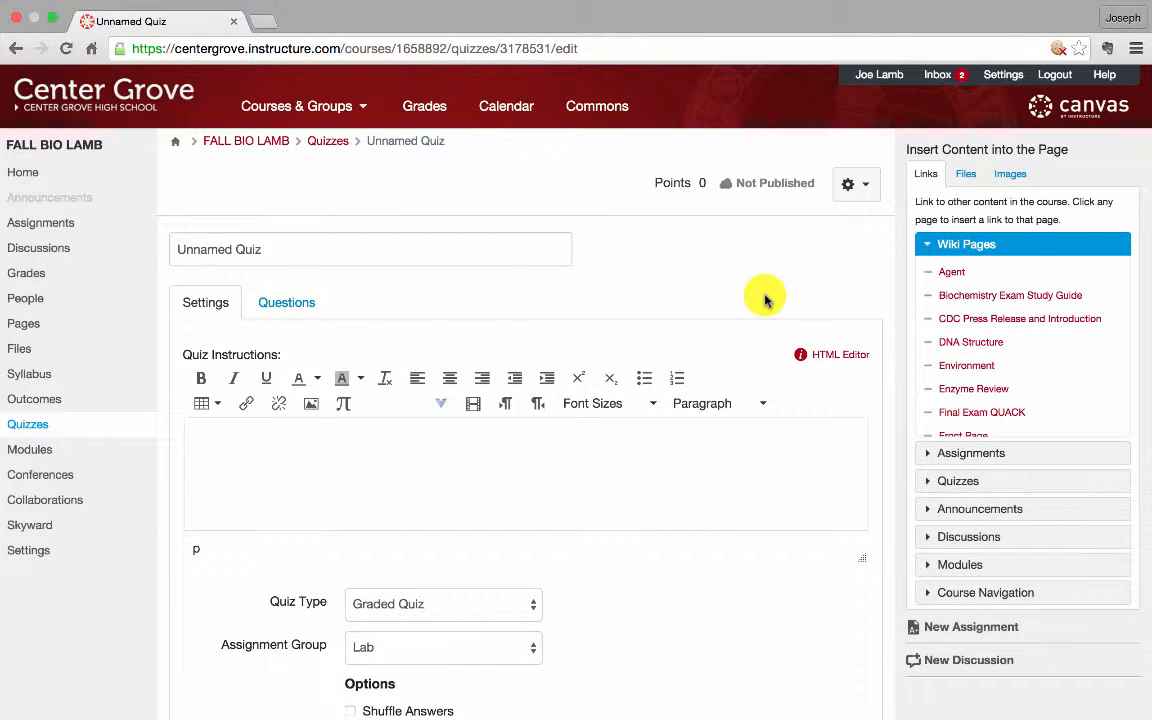
{"action": "left_click", "coordinate": [413, 248]}
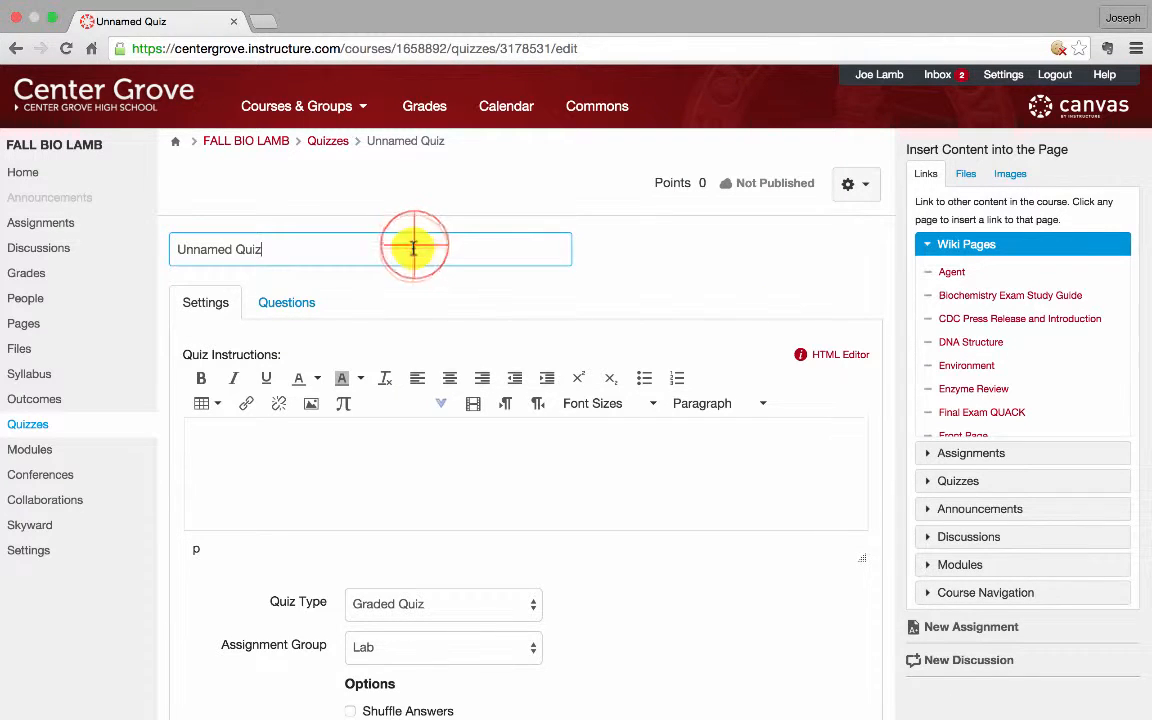
{"action": "triple_click", "coordinate": [413, 248]}
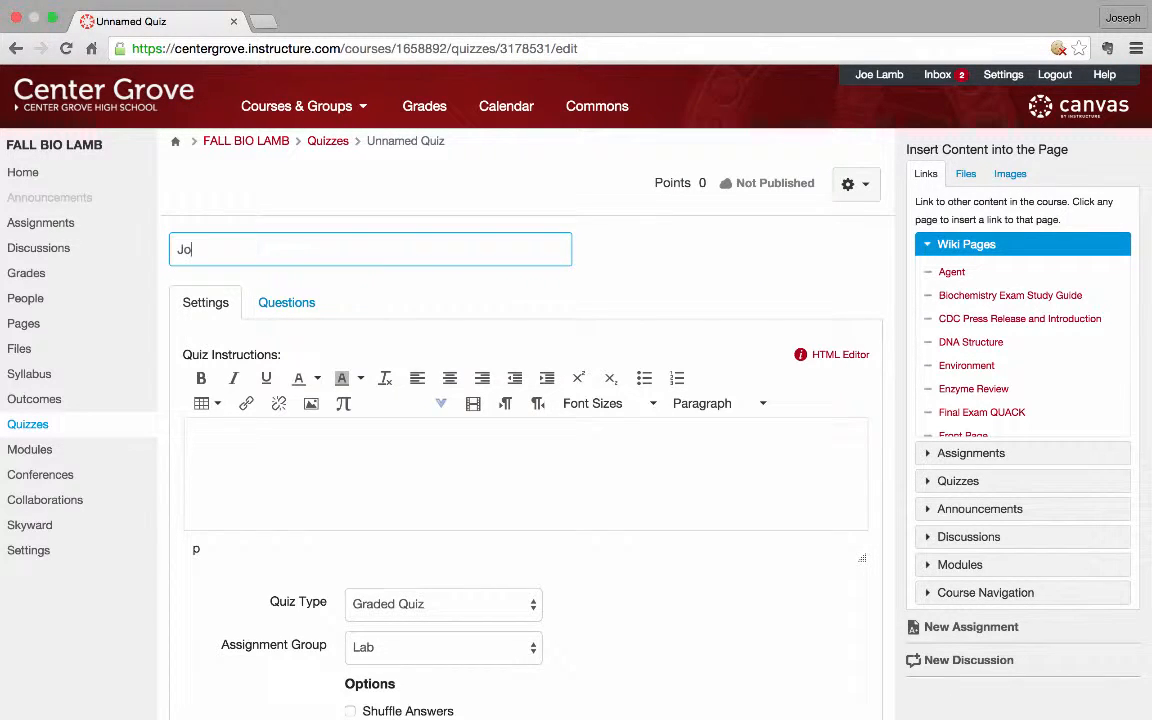
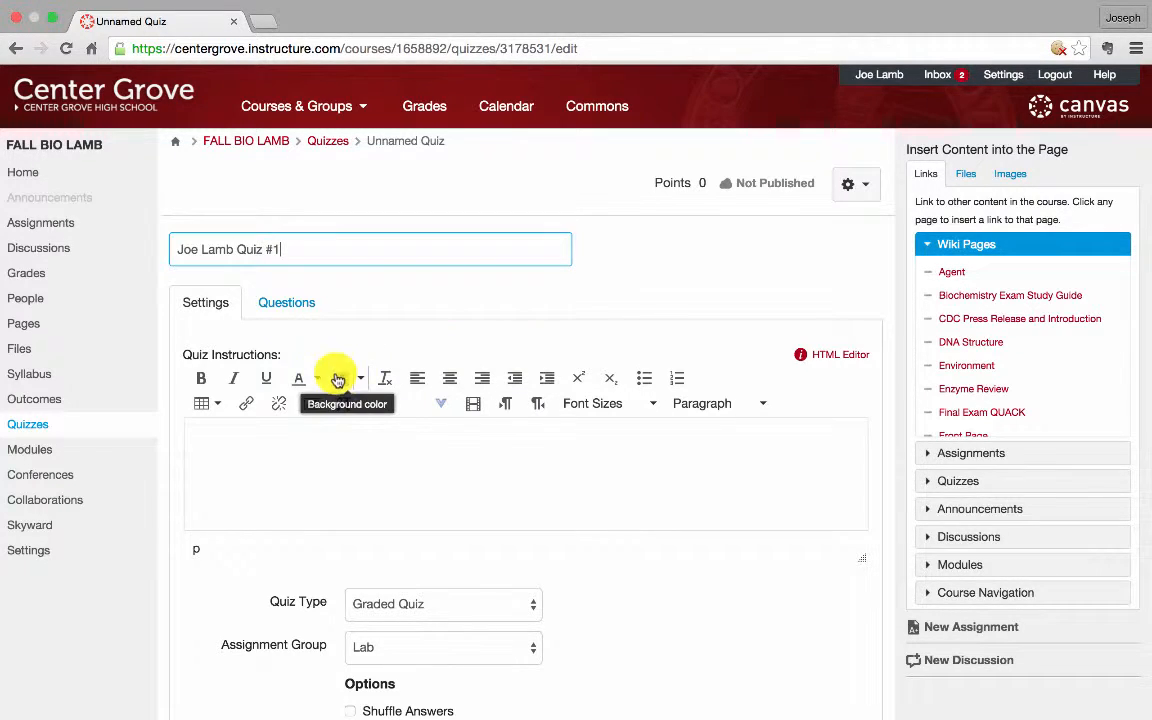
Enter the quiz instructions 'Get these correct... or else!!'
{"action": "scroll", "coordinate": [320, 425], "scroll_direction": "down", "scroll_amount": 2}
{"action": "left_click", "coordinate": [303, 378]}
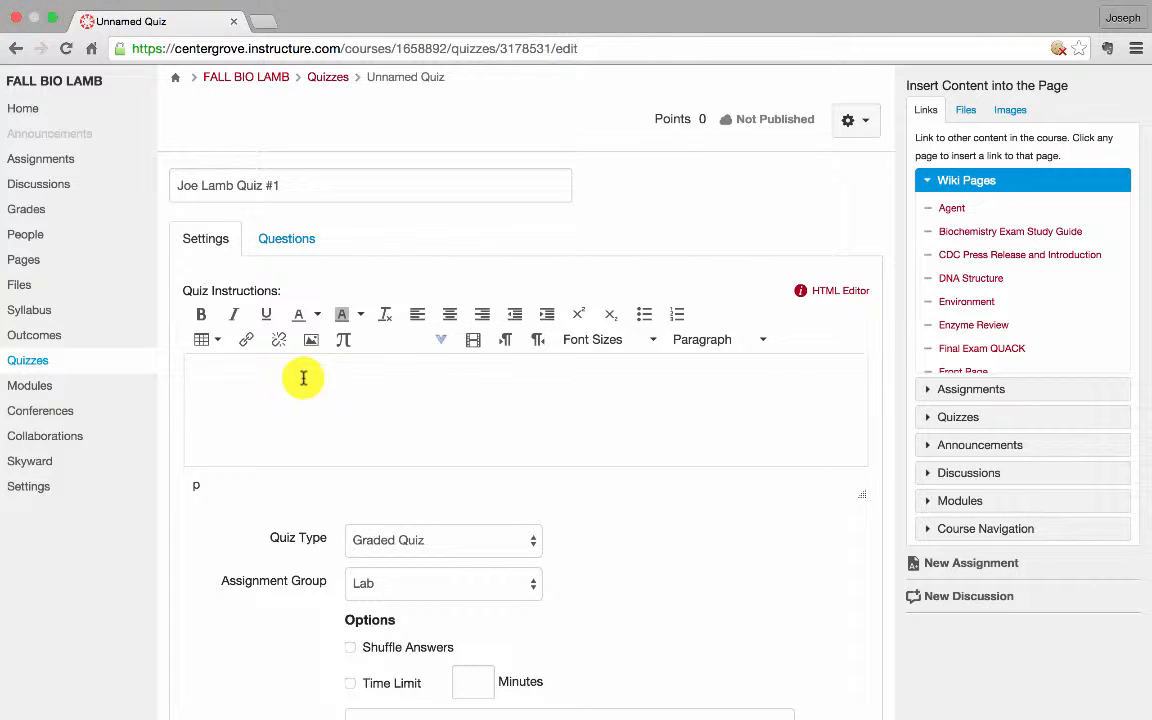
{"action": "scroll", "coordinate": [303, 378], "scroll_direction": "up", "scroll_amount": 1}
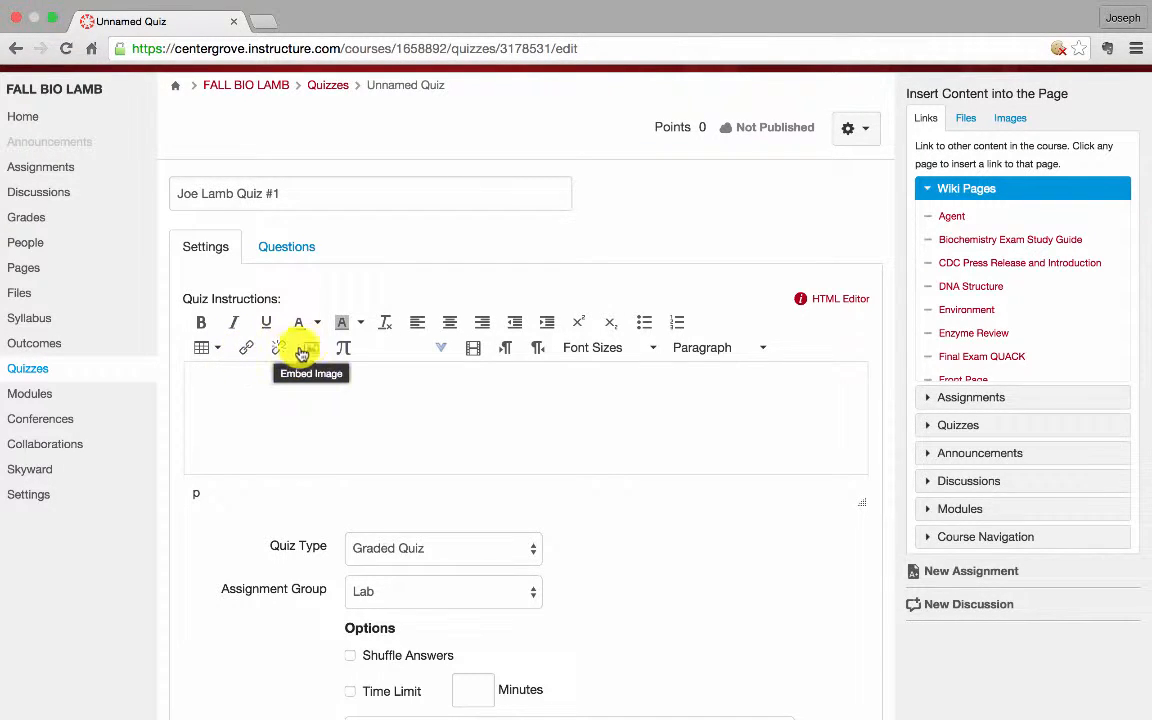
{"action": "left_click", "coordinate": [296, 373]}
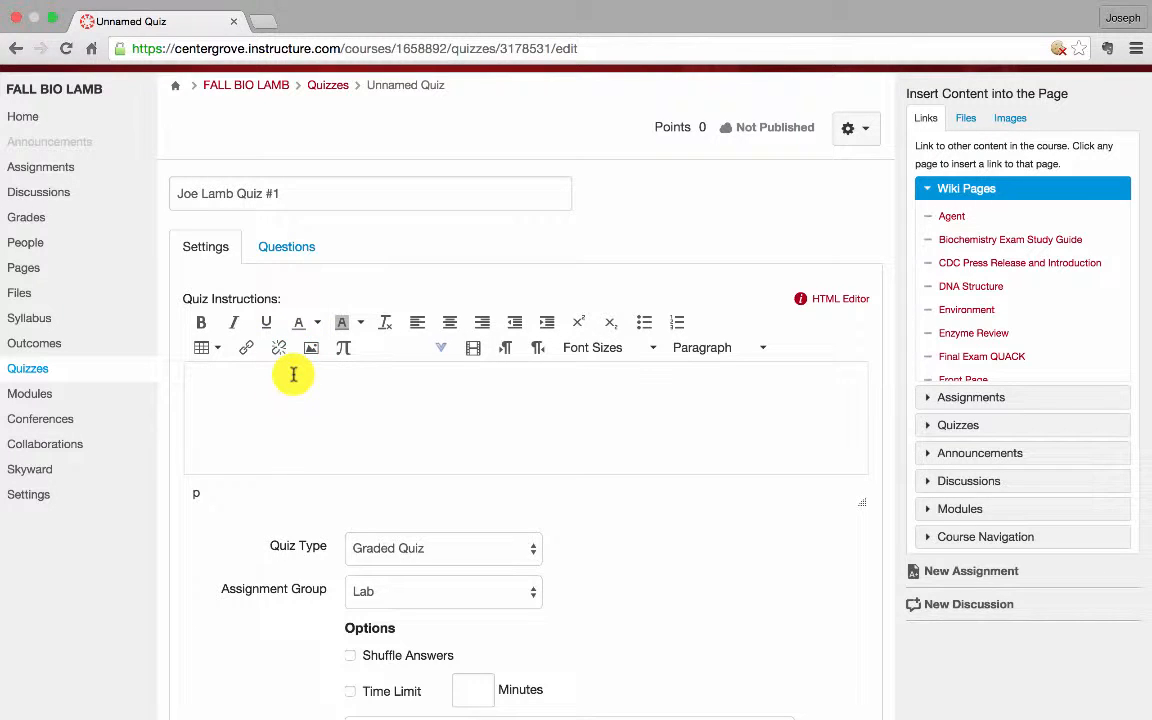
{"action": "type", "text": "Get"}
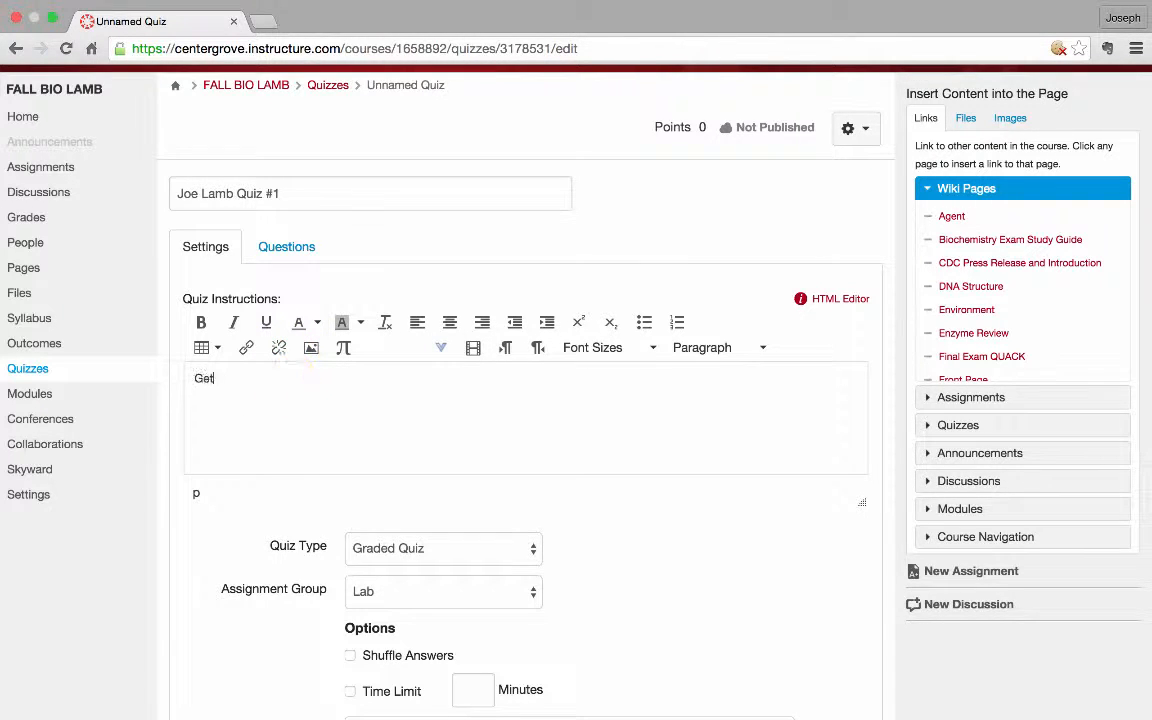
{"action": "type", "text": " these correct... or else!!"}
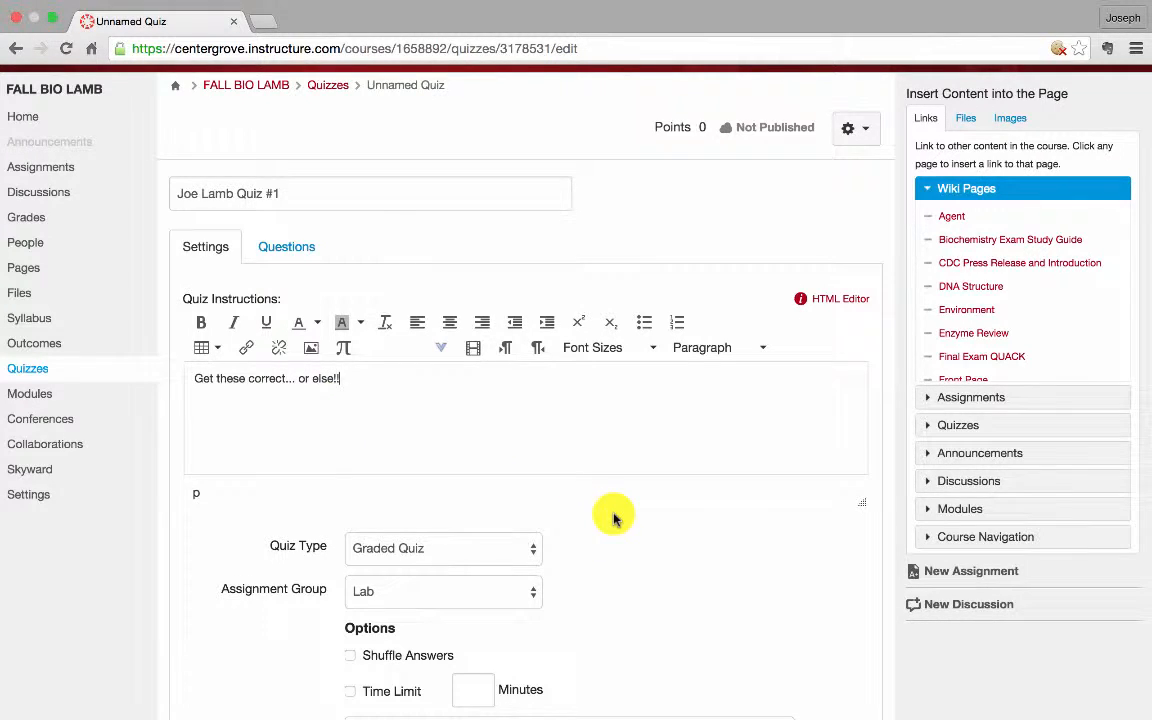
{"action": "scroll", "coordinate": [613, 517], "scroll_direction": "down", "scroll_amount": 5}
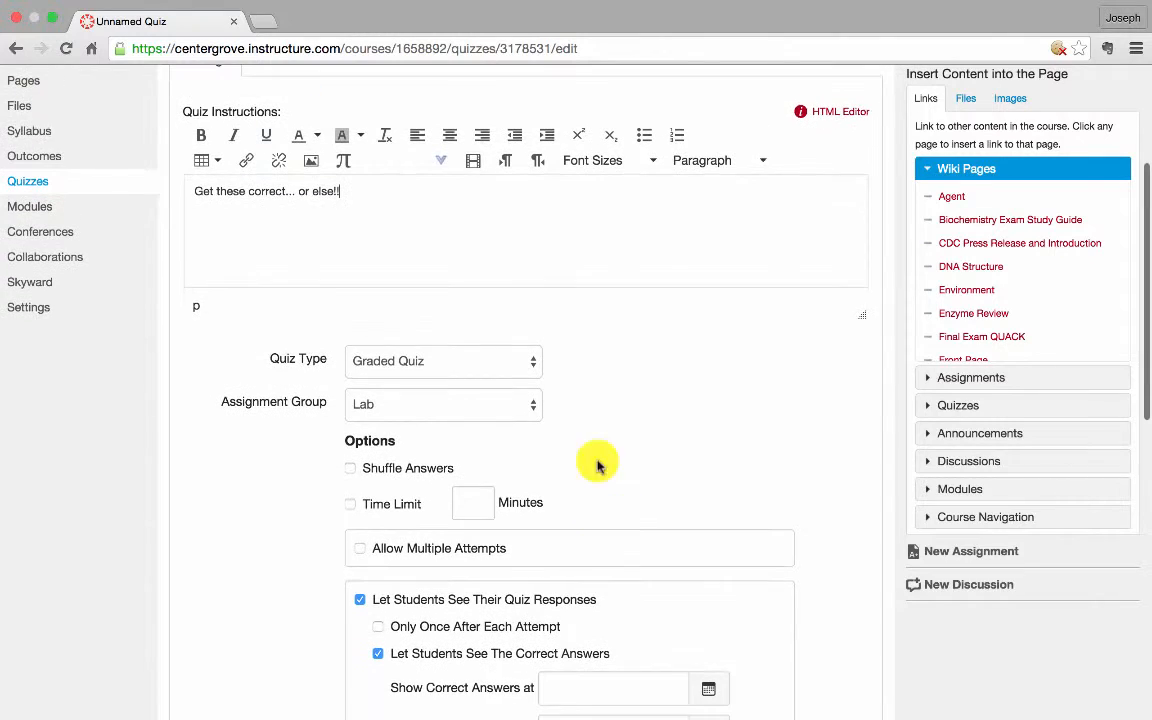
{"action": "left_click", "coordinate": [526, 367]}
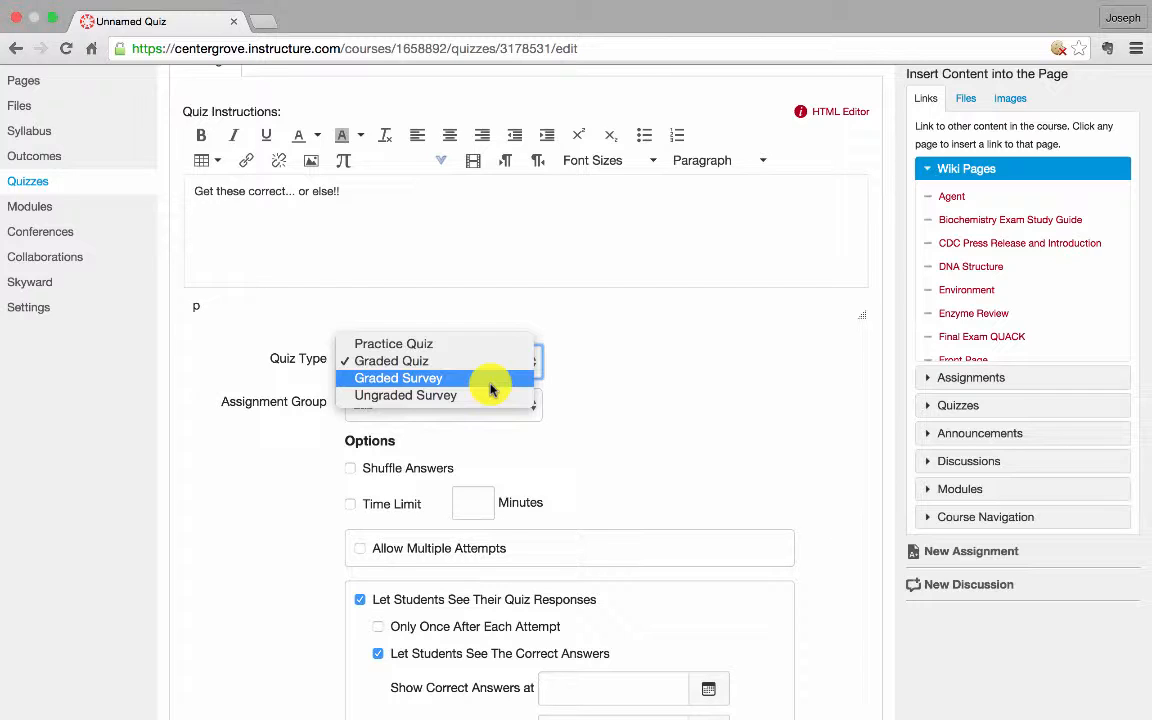
{"action": "left_click", "coordinate": [607, 368]}
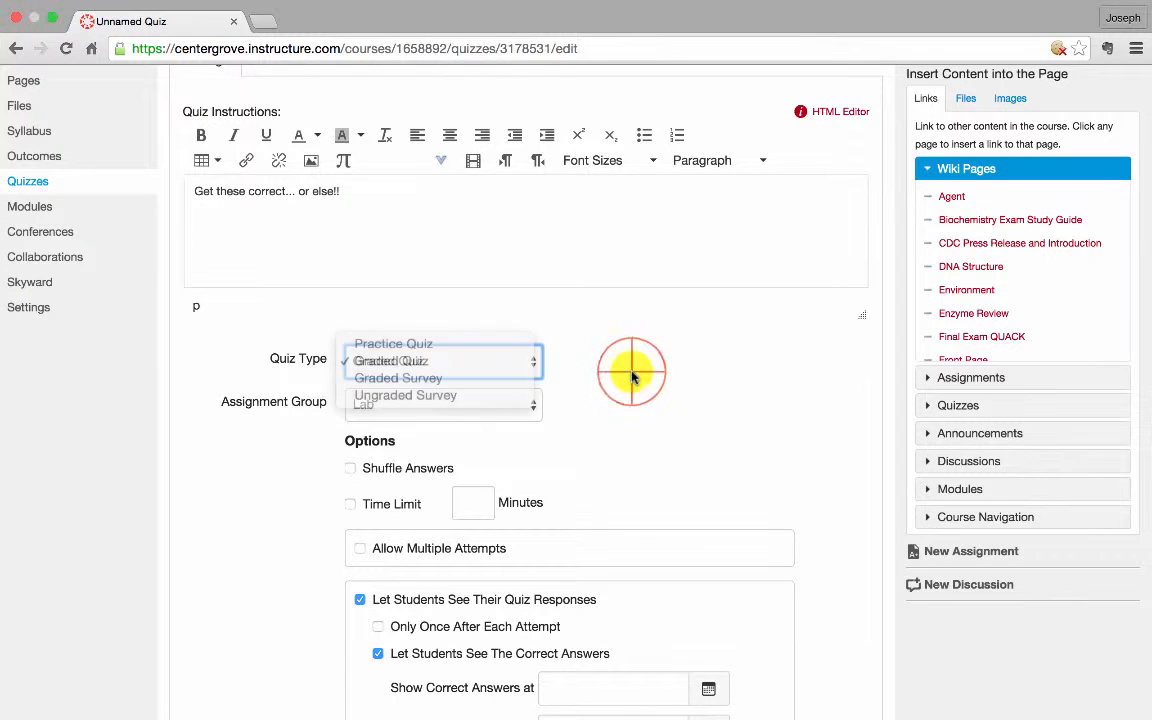
{"action": "scroll", "coordinate": [600, 390], "scroll_direction": "down", "scroll_amount": 1}
{"action": "scroll", "coordinate": [560, 407], "scroll_direction": "down", "scroll_amount": 2}
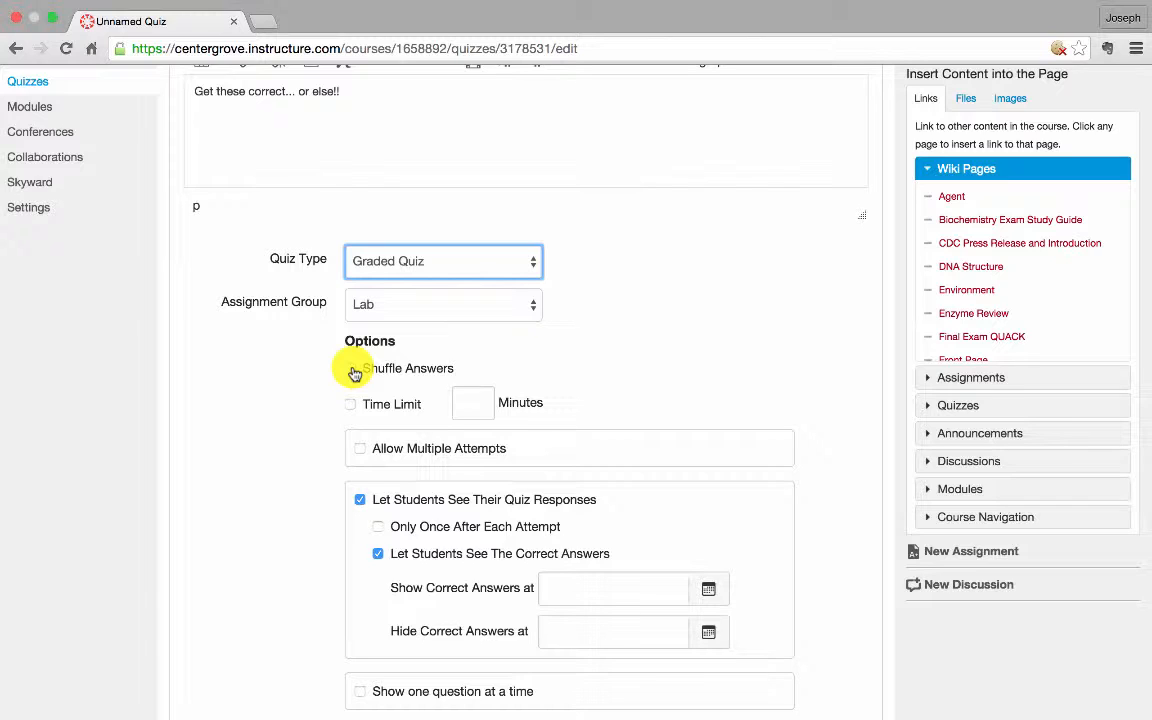
Set a 10-minute time limit and turn on Shuffle Answers
{"action": "left_click", "coordinate": [349, 404]}
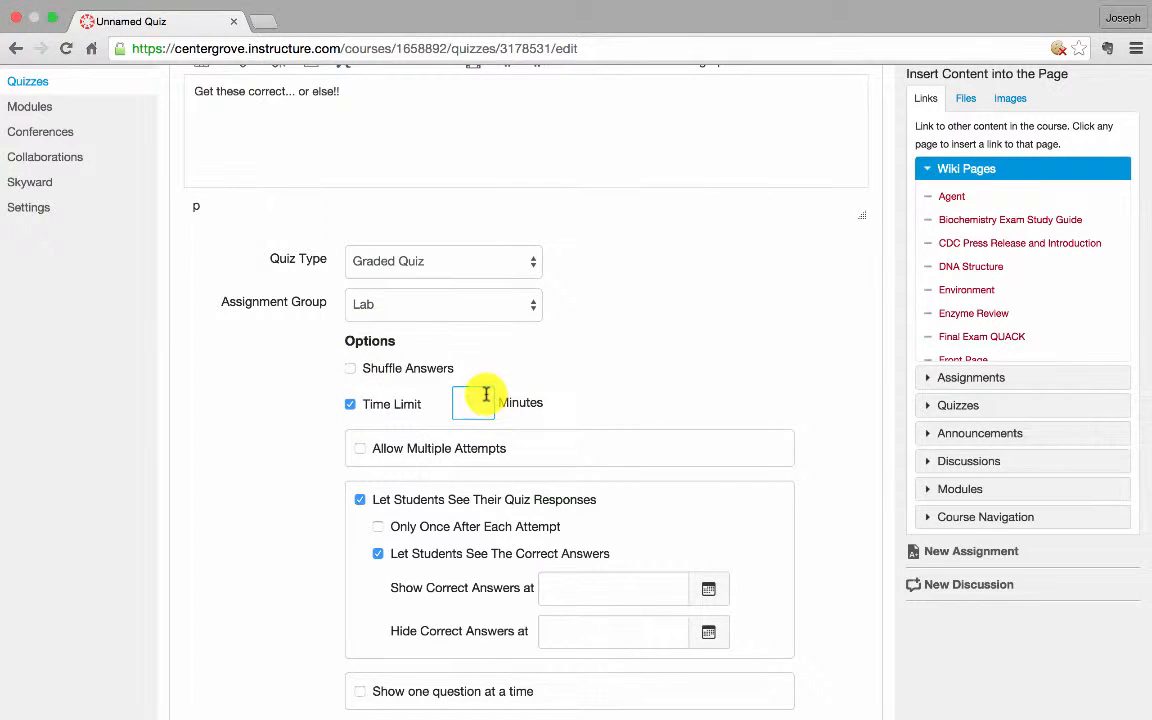
{"action": "type", "text": "10"}
{"action": "left_click", "coordinate": [594, 372]}
{"action": "scroll", "coordinate": [591, 373], "scroll_direction": "down", "scroll_amount": 1}
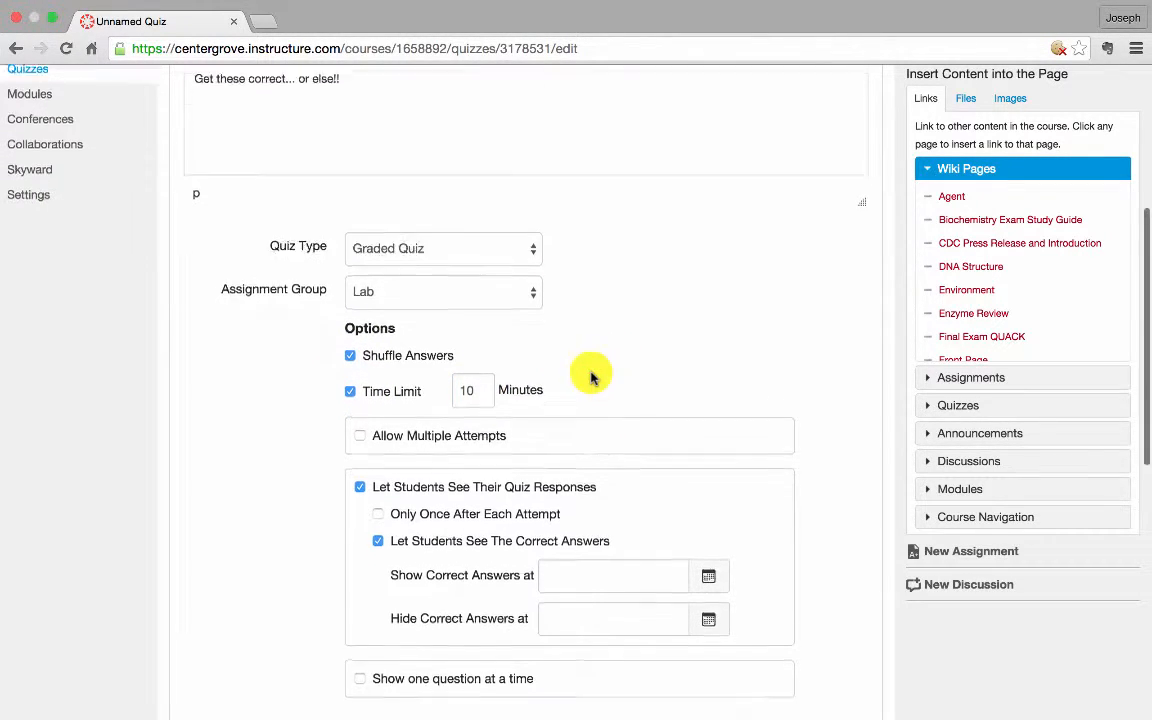
{"action": "scroll", "coordinate": [591, 375], "scroll_direction": "down", "scroll_amount": 1}
Allow multiple attempts, keeping the Highest score, capped at 3 attempts
{"action": "left_click", "coordinate": [455, 365]}
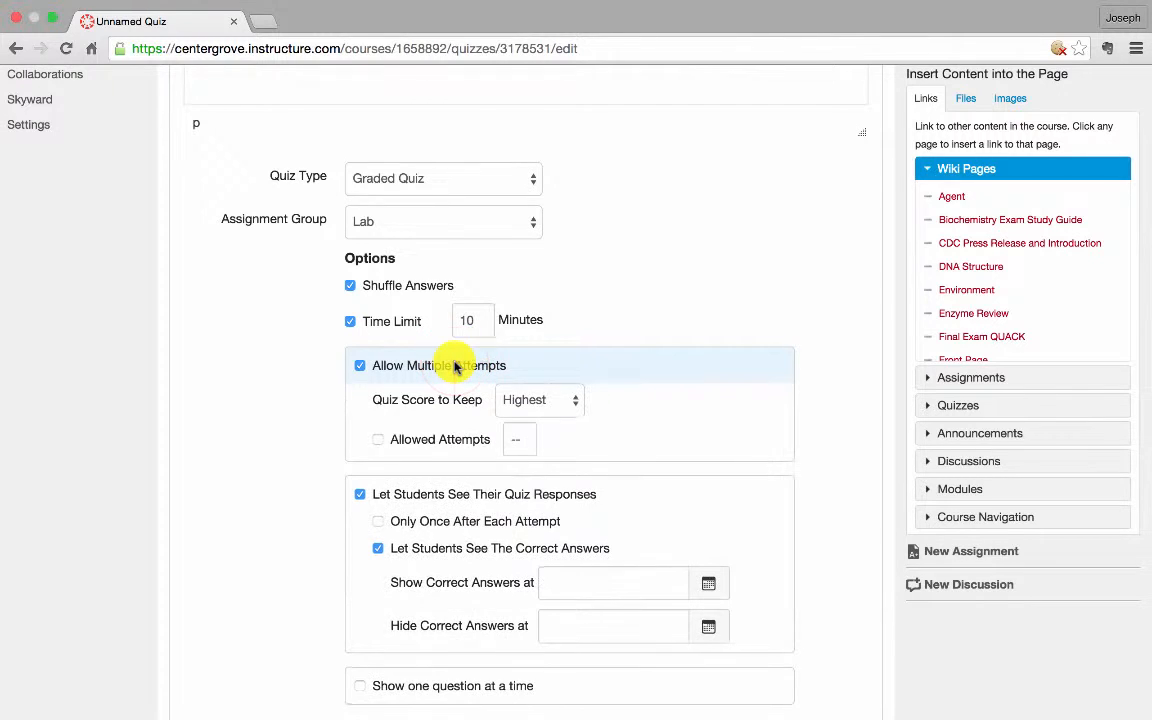
{"action": "left_click", "coordinate": [528, 400]}
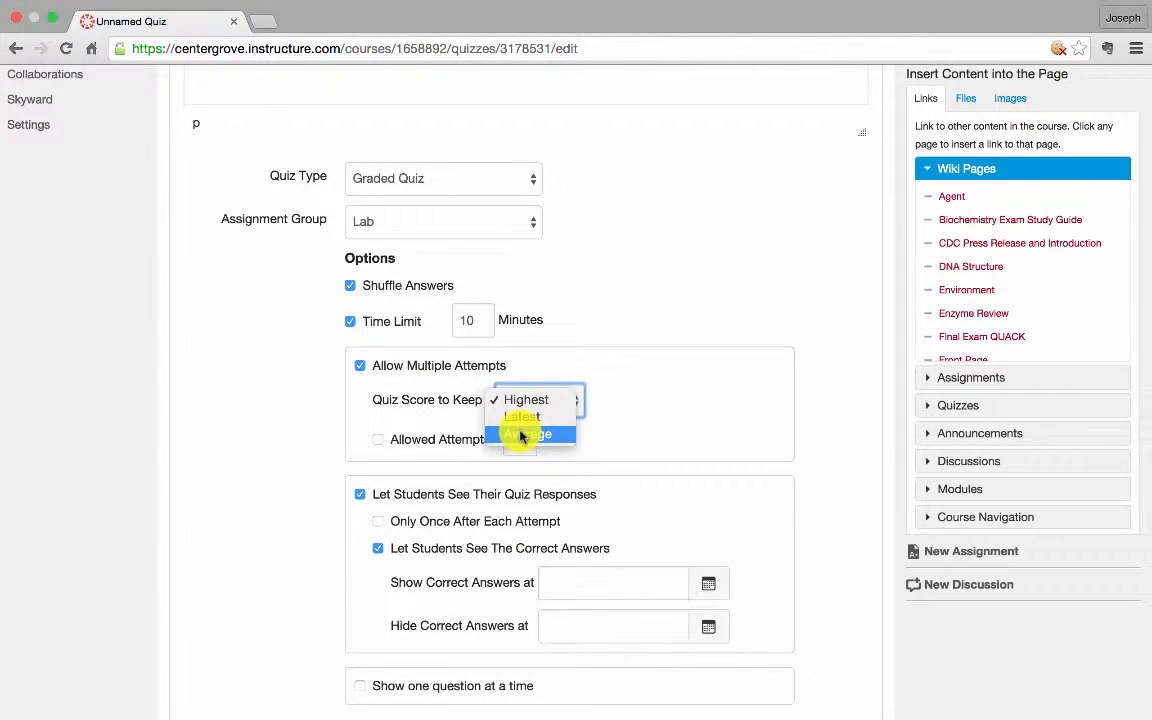
{"action": "left_click", "coordinate": [599, 375]}
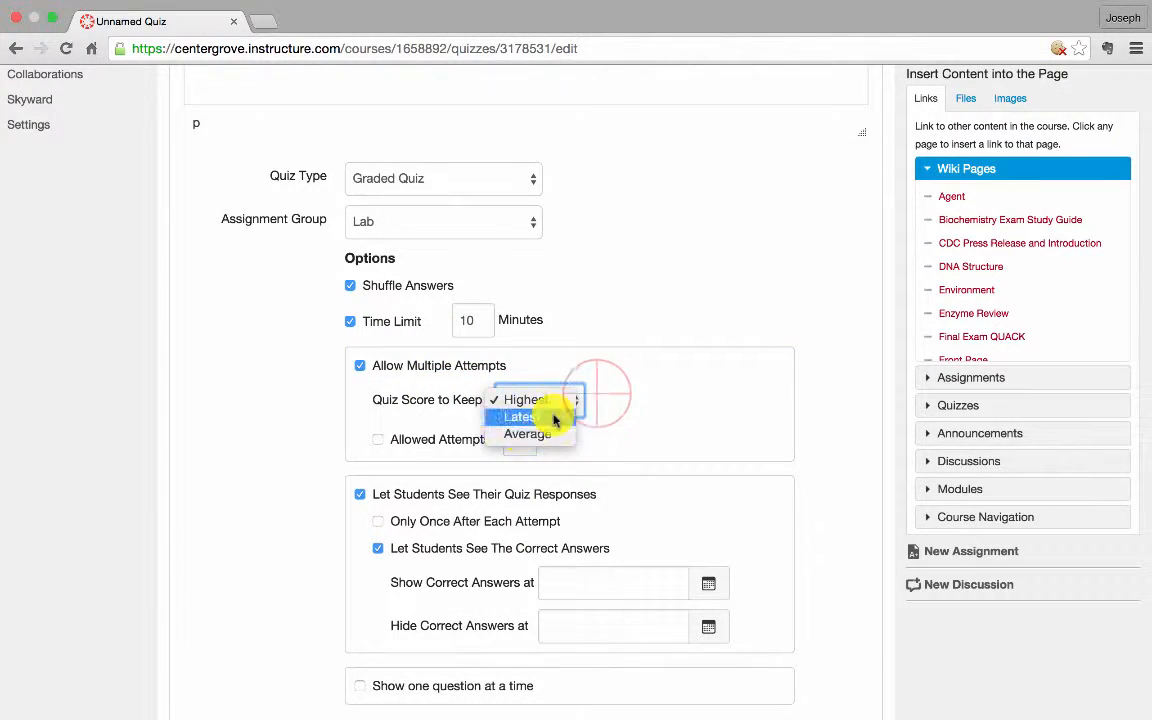
{"action": "left_click", "coordinate": [380, 440]}
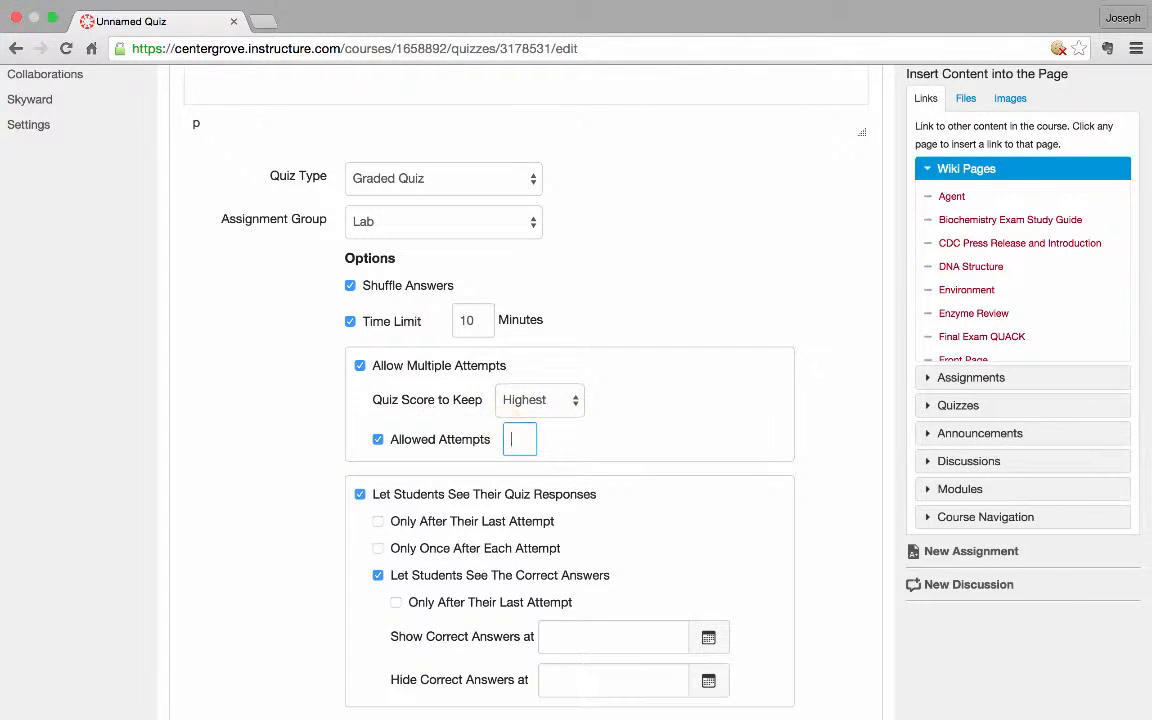
{"action": "type", "text": "3"}
{"action": "left_click", "coordinate": [660, 388]}
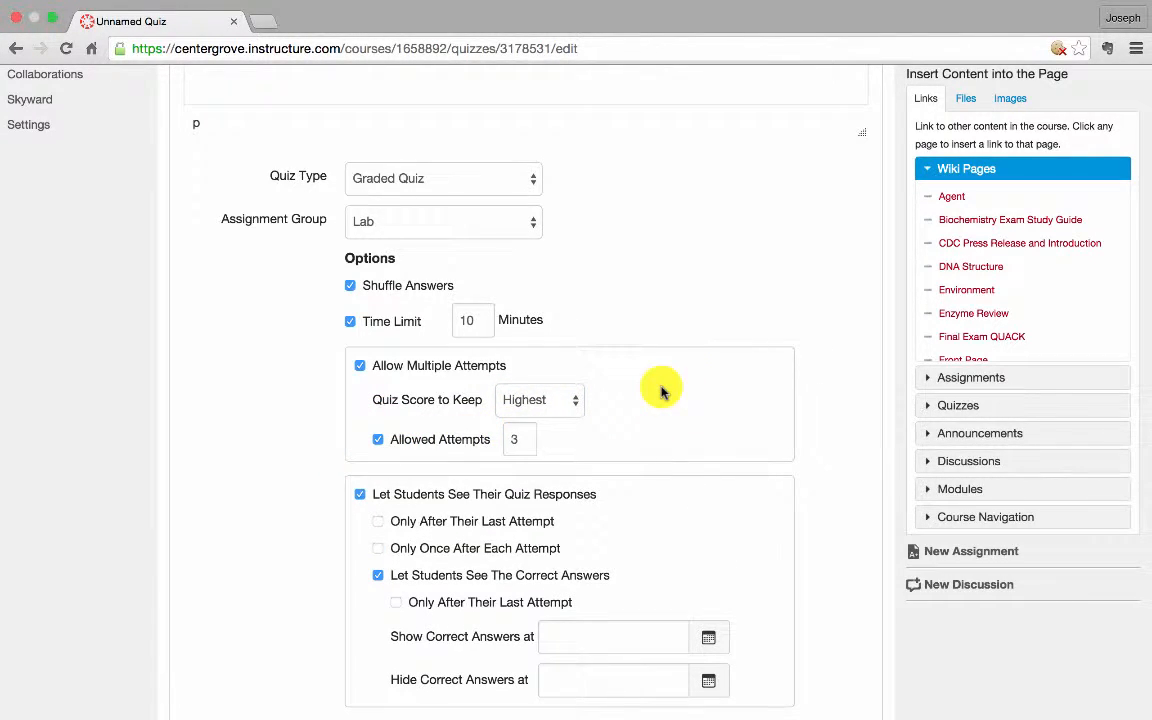
{"action": "scroll", "coordinate": [615, 415], "scroll_direction": "down", "scroll_amount": 3}
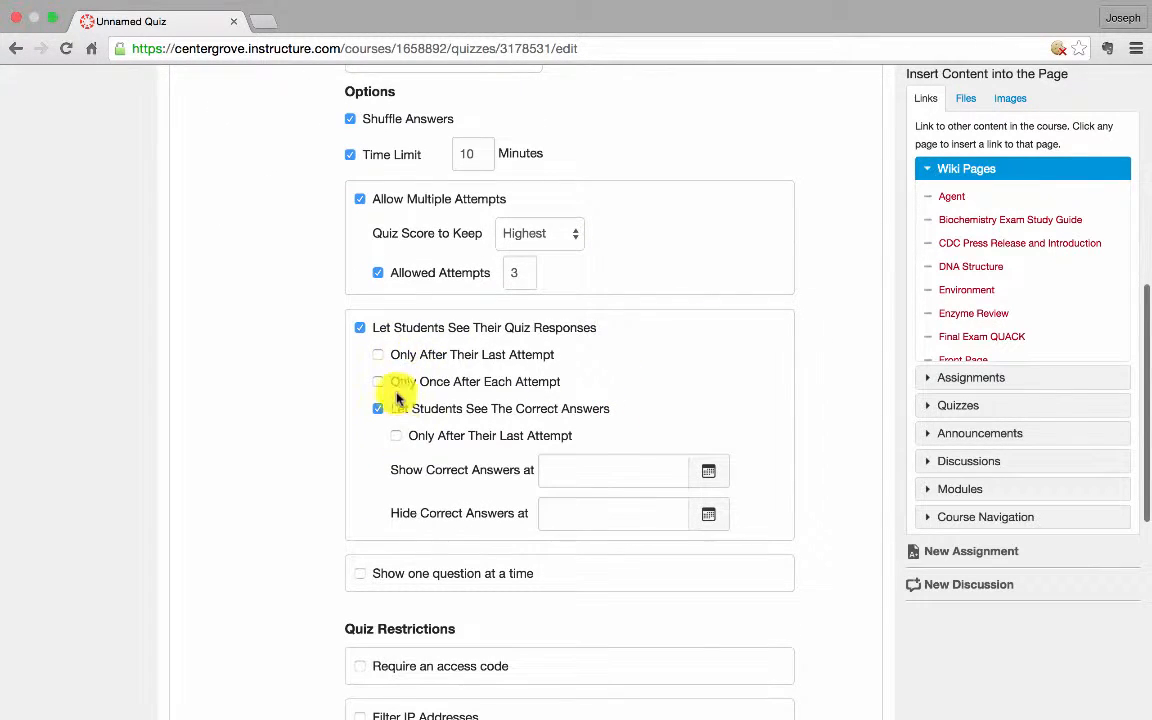
Enable 'Let Students See Their Quiz Responses' and 'Let Students See The Correct Answers'
{"action": "left_click", "coordinate": [362, 330]}
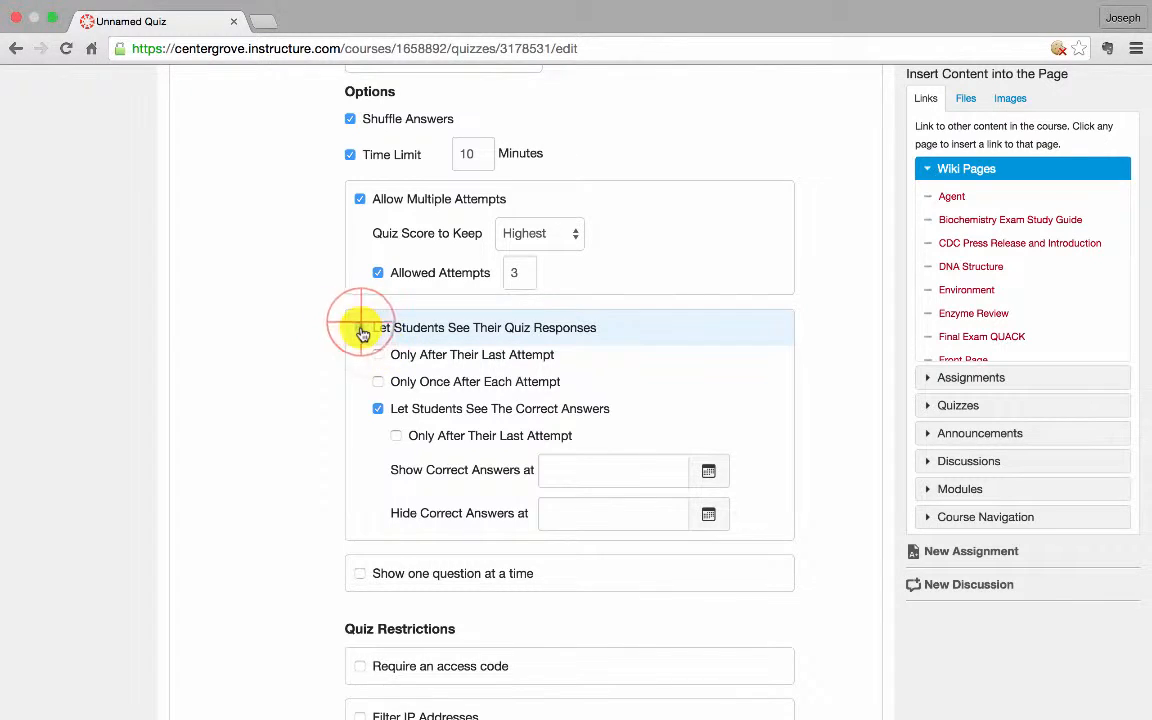
{"action": "left_click", "coordinate": [362, 330]}
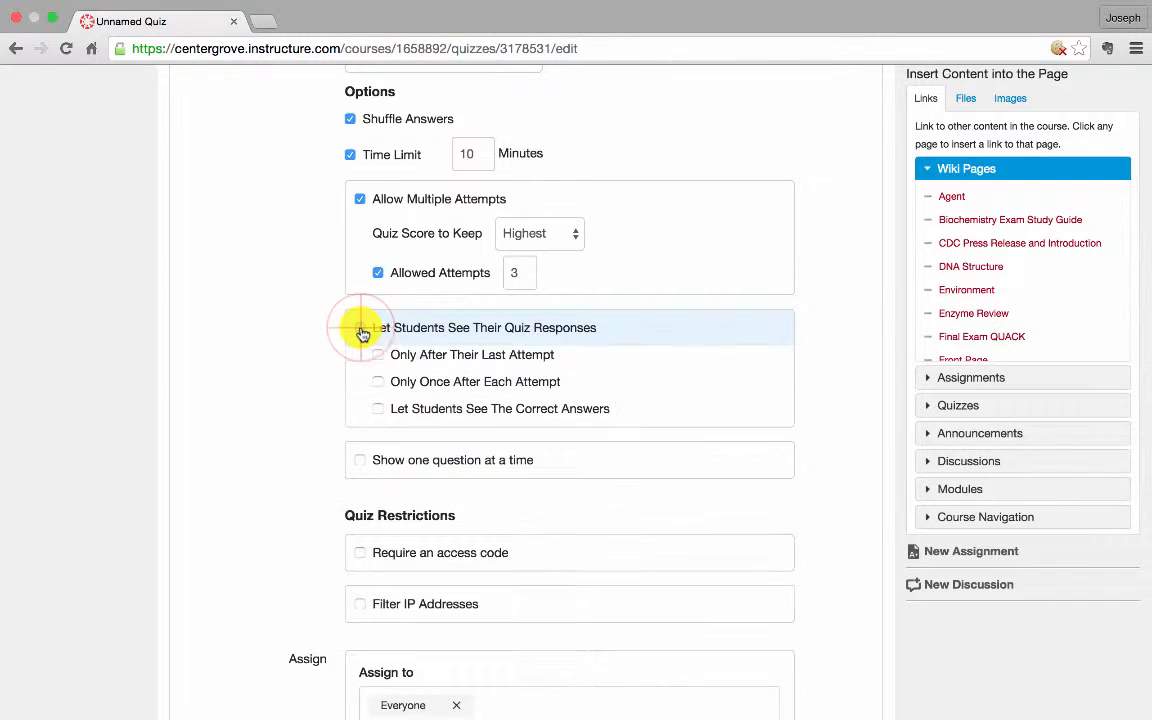
{"action": "left_click", "coordinate": [379, 409]}
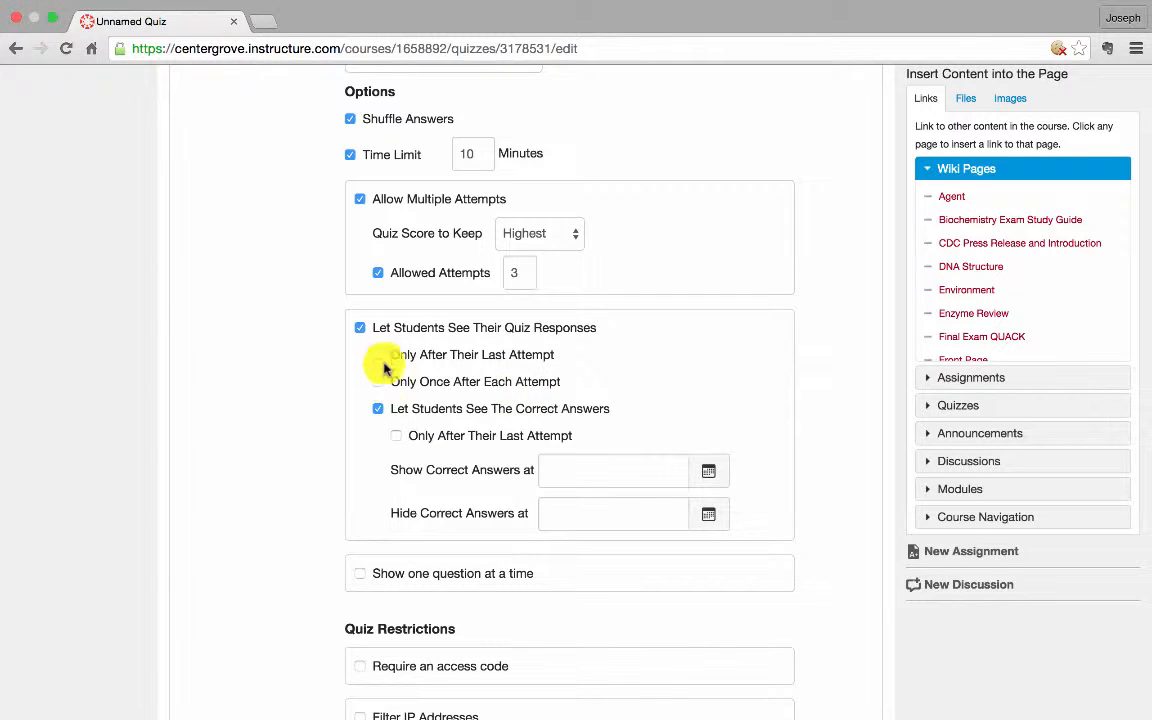
{"action": "left_click", "coordinate": [362, 328]}
{"action": "left_click", "coordinate": [361, 328]}
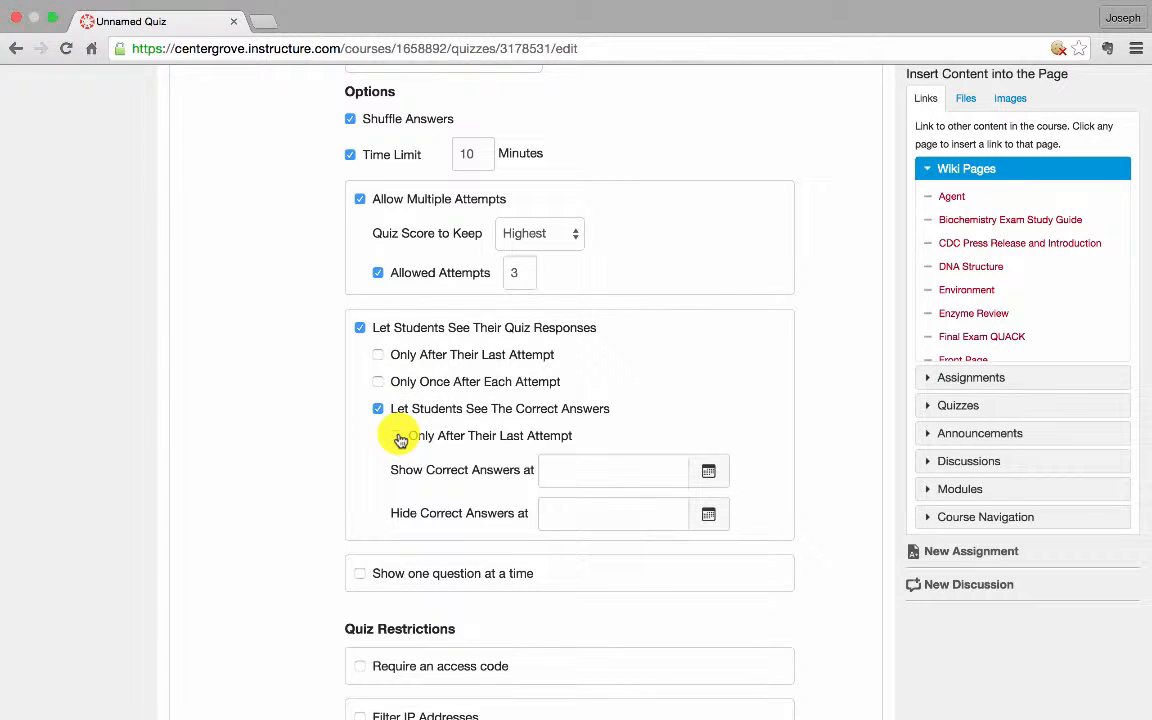
{"action": "left_click", "coordinate": [552, 464]}
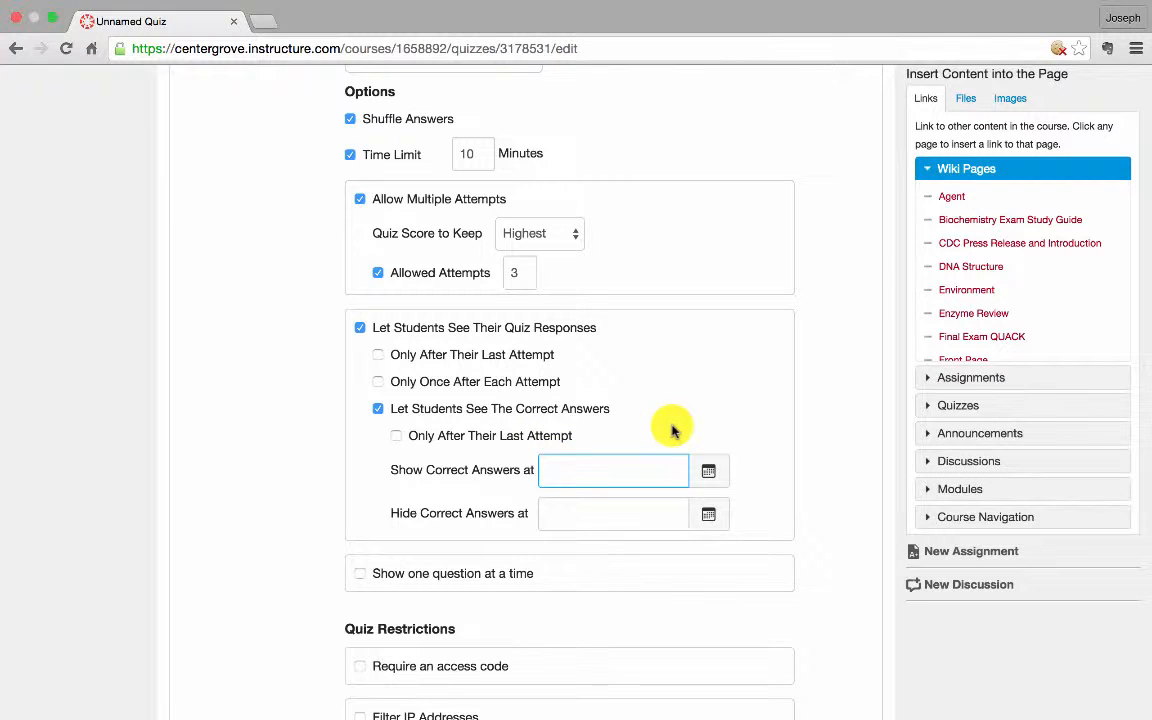
{"action": "scroll", "coordinate": [672, 428], "scroll_direction": "down", "scroll_amount": 3}
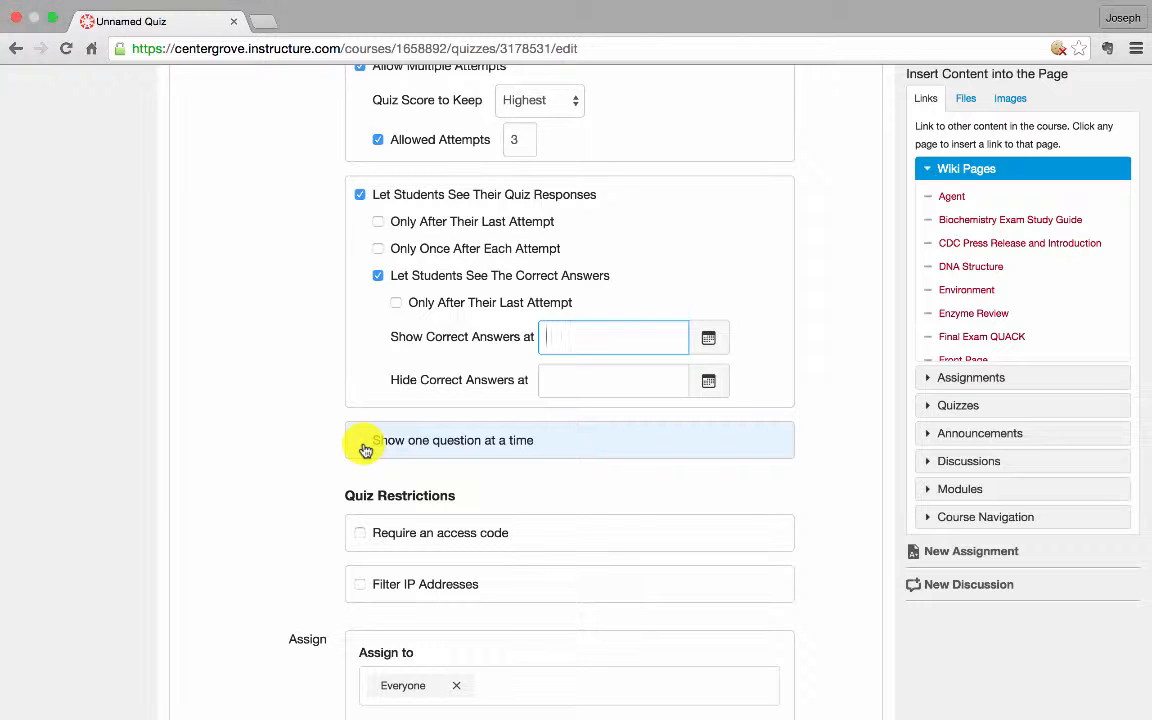
Check 'Require an access code' under Quiz Restrictions
{"action": "scroll", "coordinate": [400, 455], "scroll_direction": "down", "scroll_amount": 1}
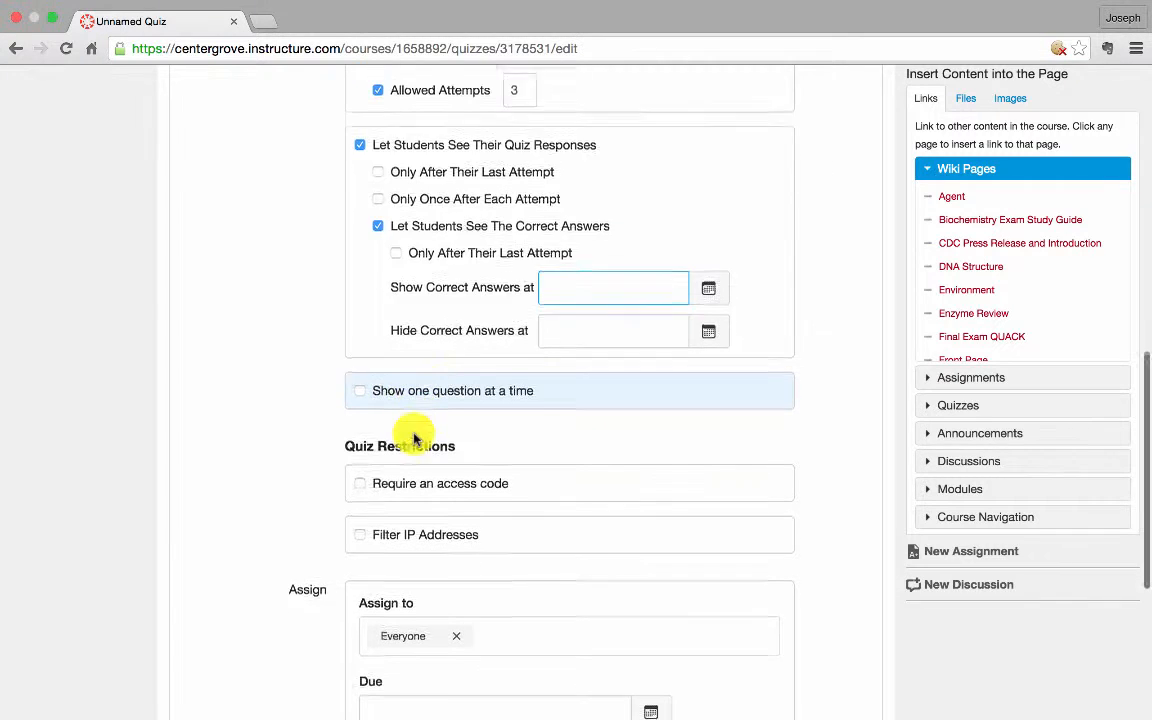
{"action": "left_click", "coordinate": [362, 477]}
{"action": "scroll", "coordinate": [527, 455], "scroll_direction": "down", "scroll_amount": 1}
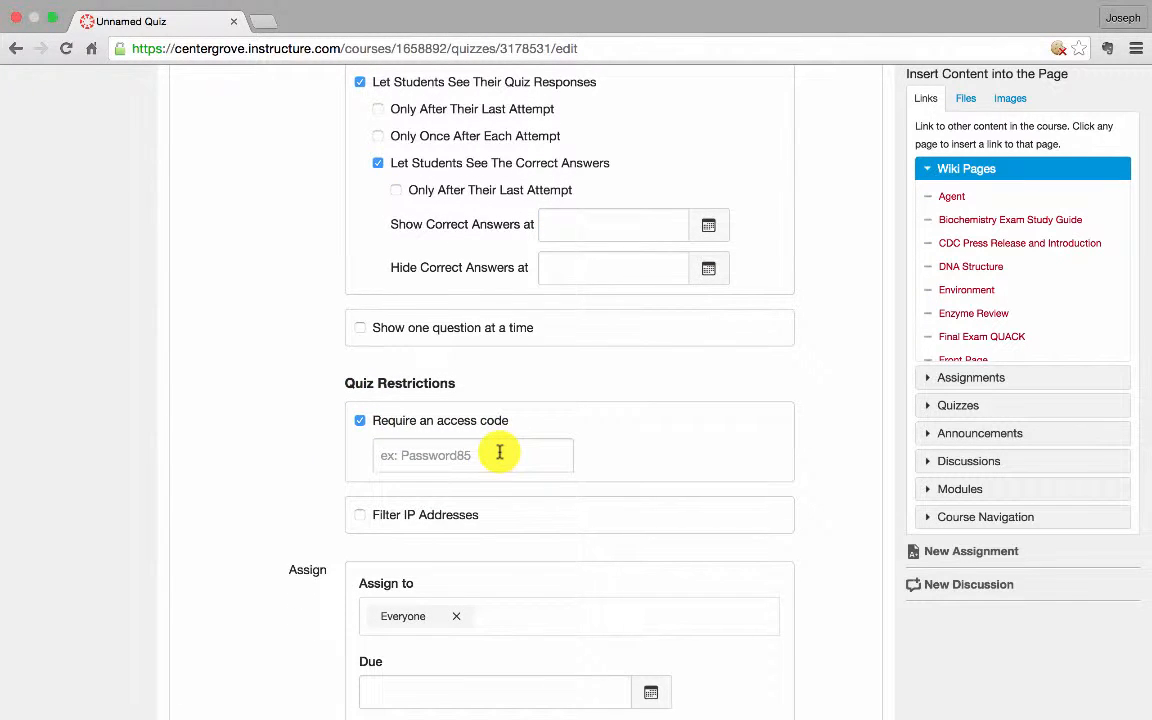
{"action": "scroll", "coordinate": [497, 452], "scroll_direction": "down", "scroll_amount": 4}
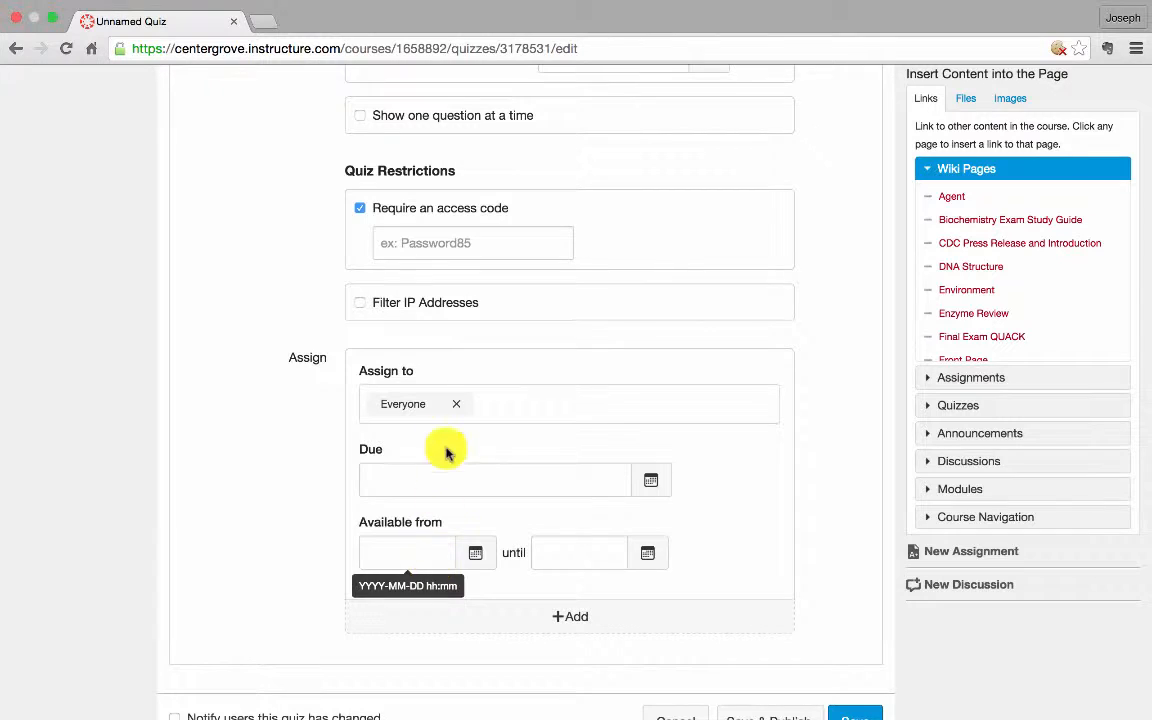
Replace the Everyone assignee with the Period 2 section
{"action": "left_click", "coordinate": [455, 405]}
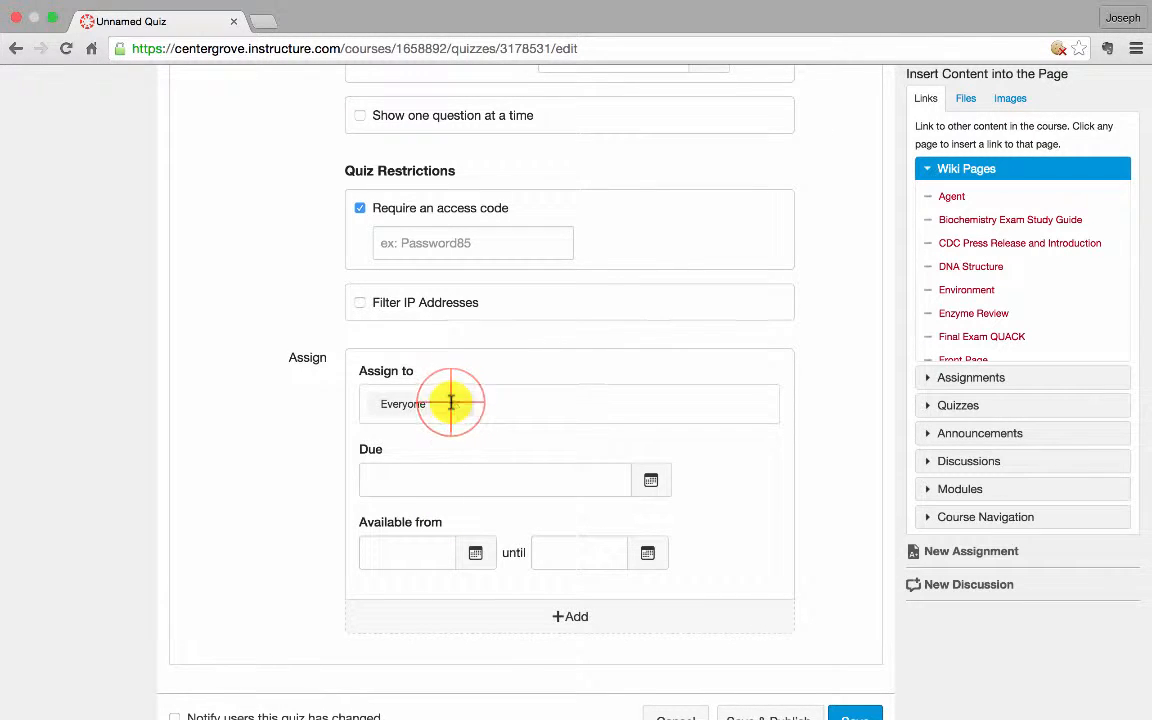
{"action": "type", "text": "Period"}
{"action": "key", "text": "Down"}
{"action": "key", "text": "Return"}
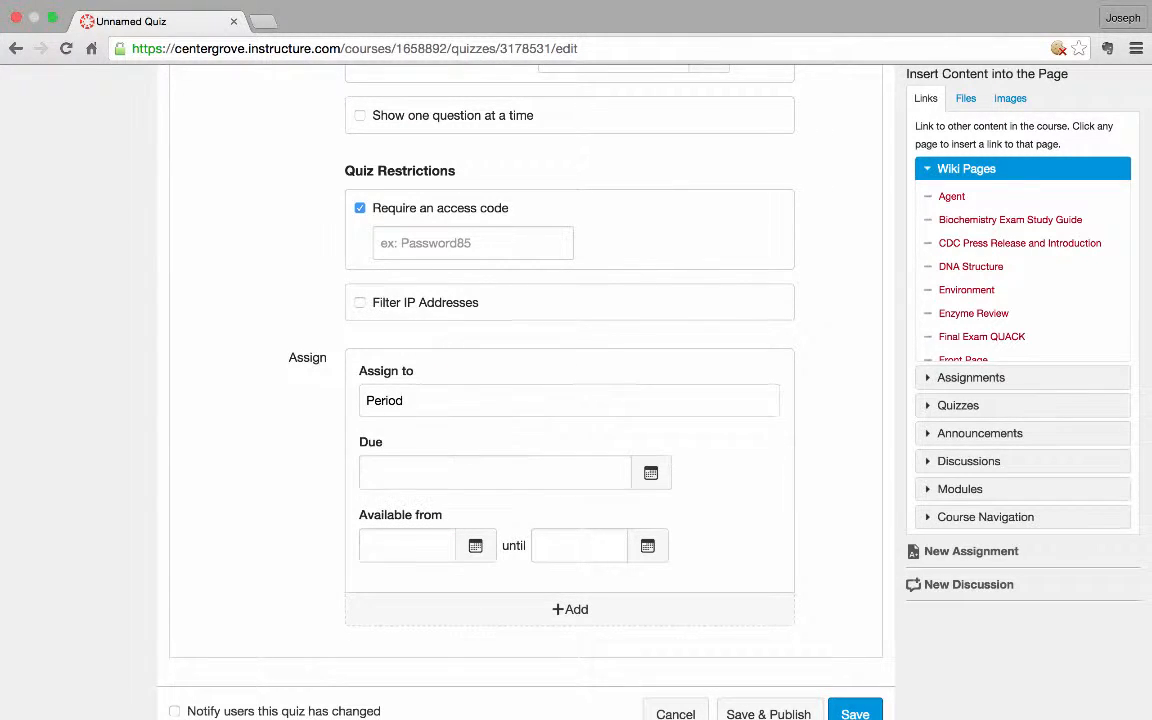
{"action": "scroll", "coordinate": [452, 404], "scroll_direction": "down", "scroll_amount": 1}
{"action": "left_click", "coordinate": [448, 359]}
{"action": "type", "text": "2"}
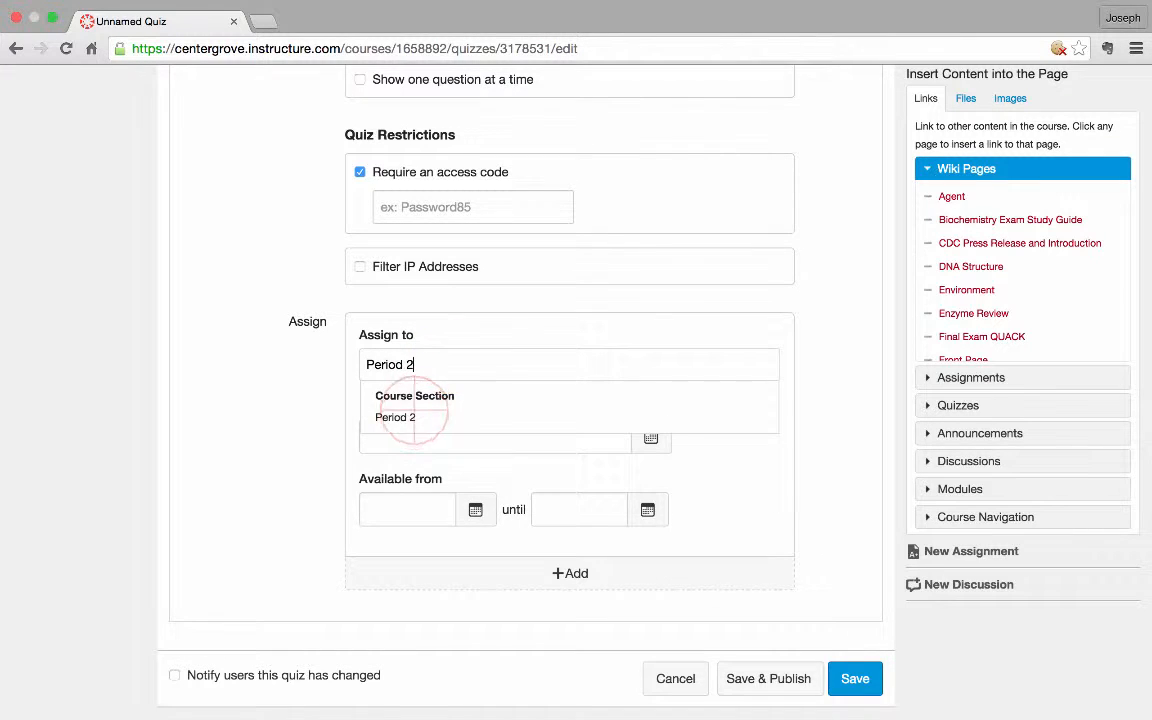
{"action": "left_click", "coordinate": [424, 414]}
Make the quiz available from 9:07 until 10:31 on Jan 29
{"action": "left_click", "coordinate": [393, 523]}
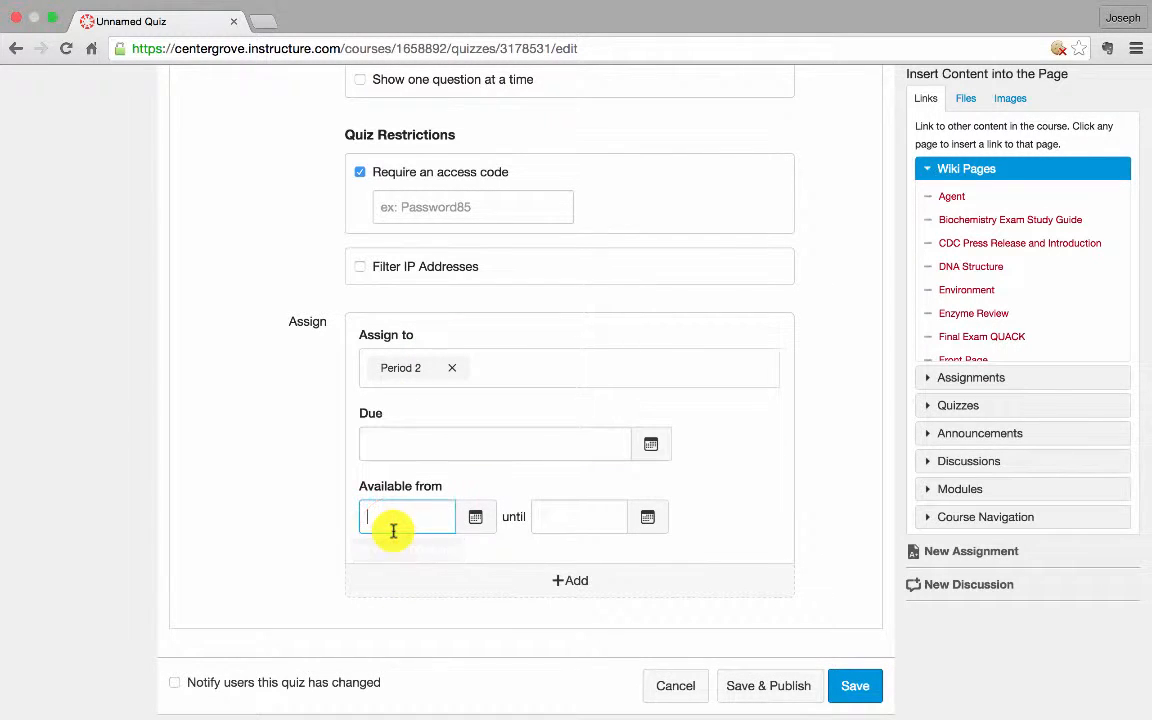
{"action": "type", "text": "9:0"}
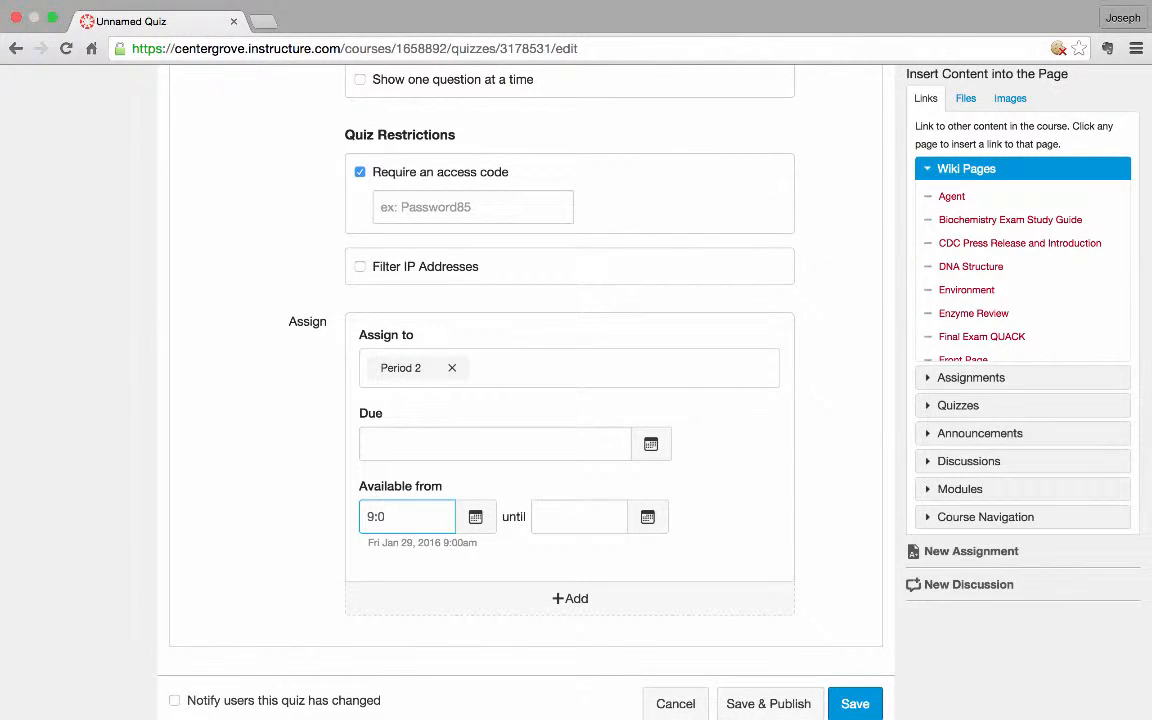
{"action": "type", "text": "7"}
{"action": "left_click", "coordinate": [549, 519]}
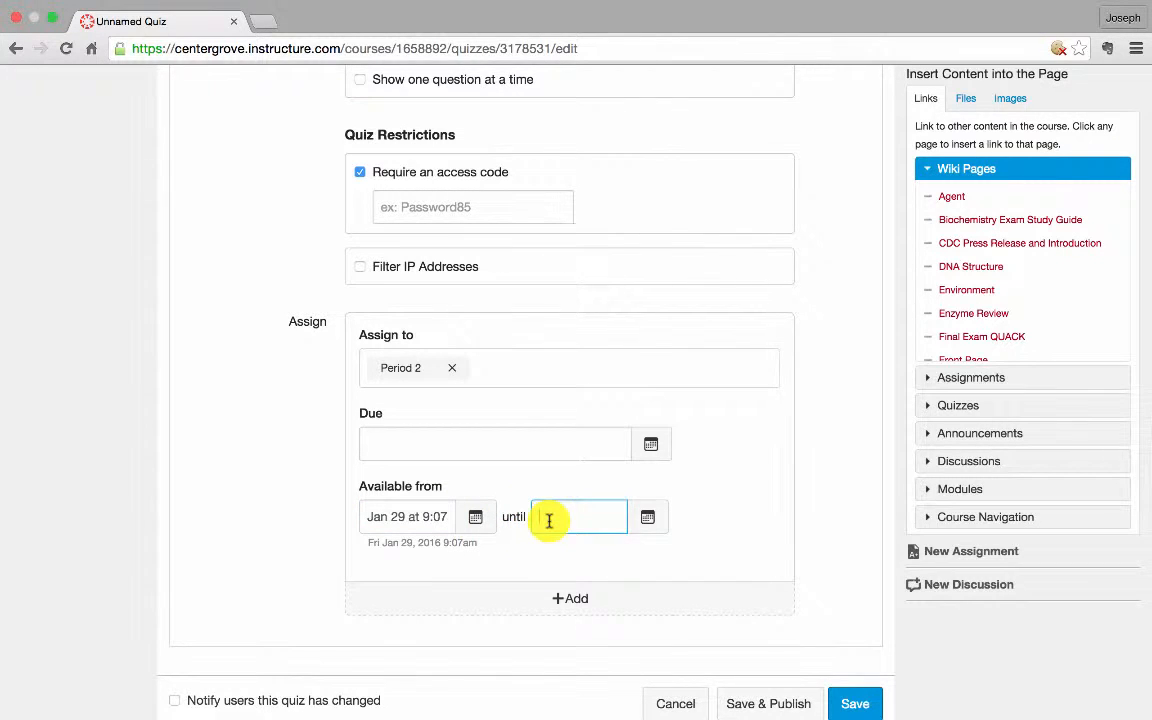
{"action": "type", "text": "10:31"}
{"action": "left_click", "coordinate": [768, 487]}
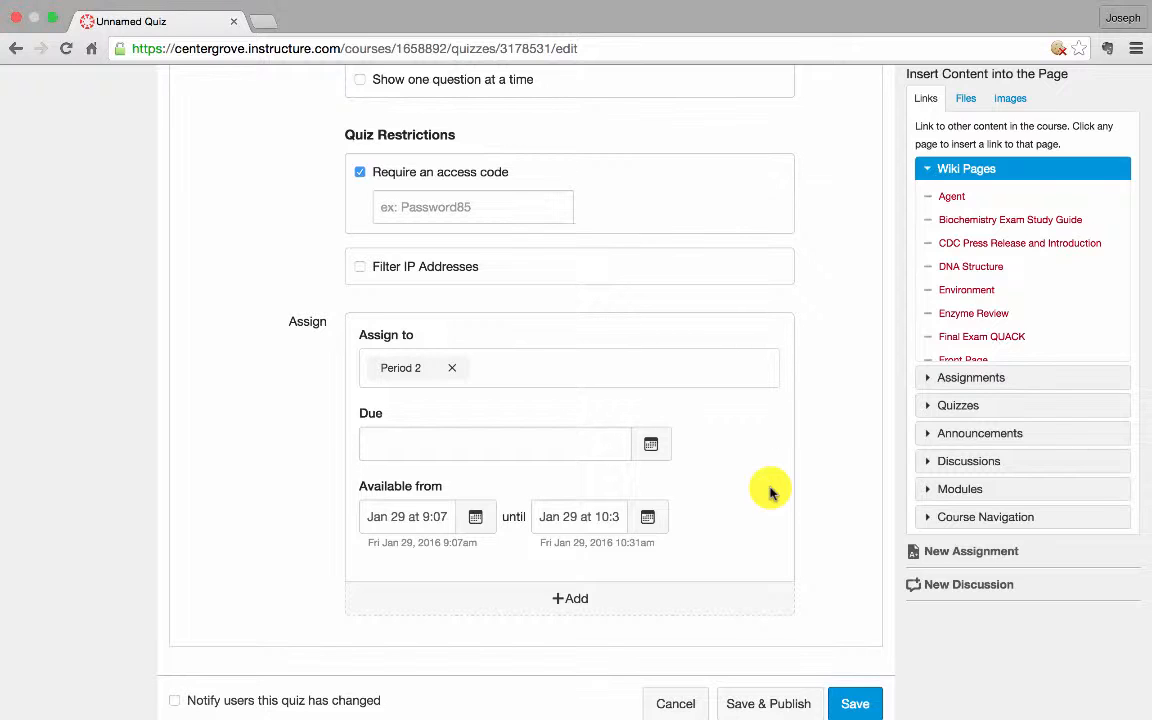
Return to the top of the quiz edit page and show the Questions tab
{"action": "scroll", "coordinate": [772, 510], "scroll_direction": "up", "scroll_amount": 15}
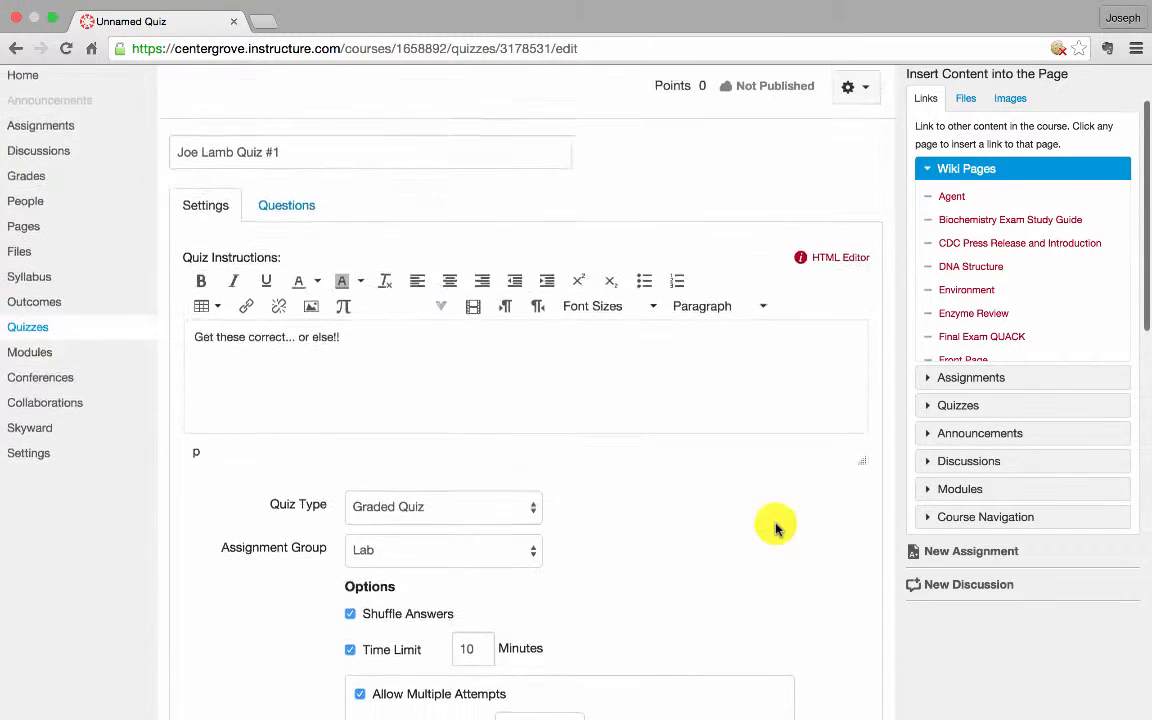
{"action": "scroll", "coordinate": [774, 528], "scroll_direction": "up", "scroll_amount": 1}
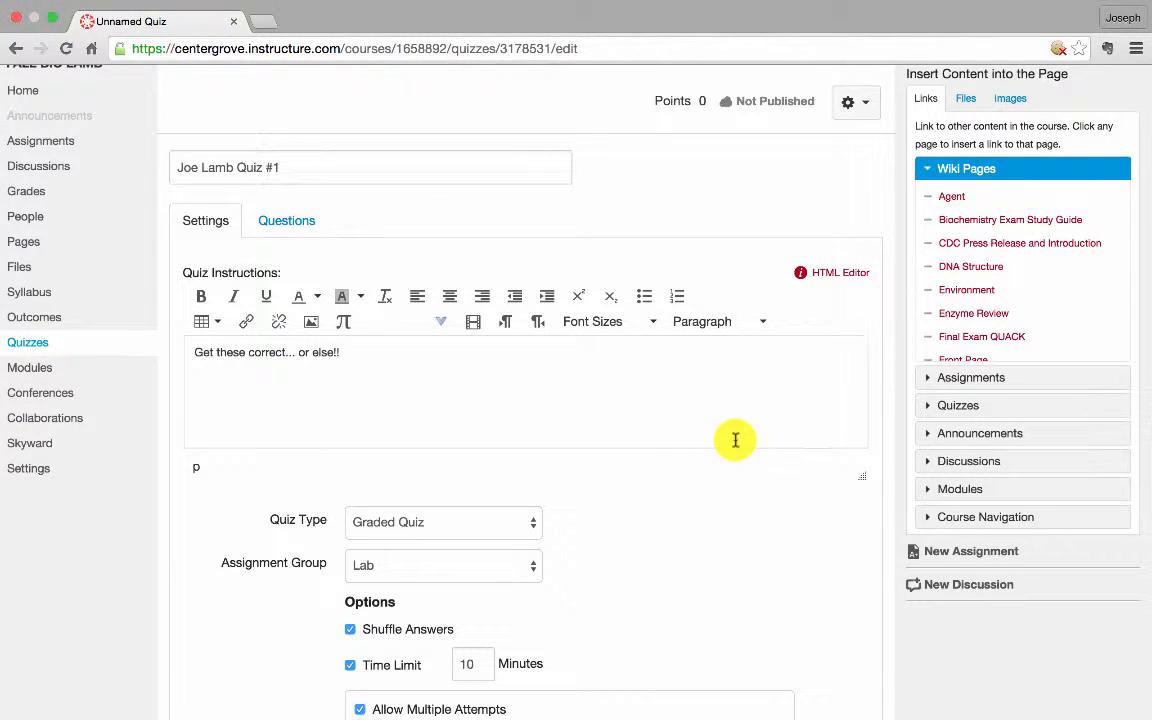
{"action": "left_click", "coordinate": [288, 224]}
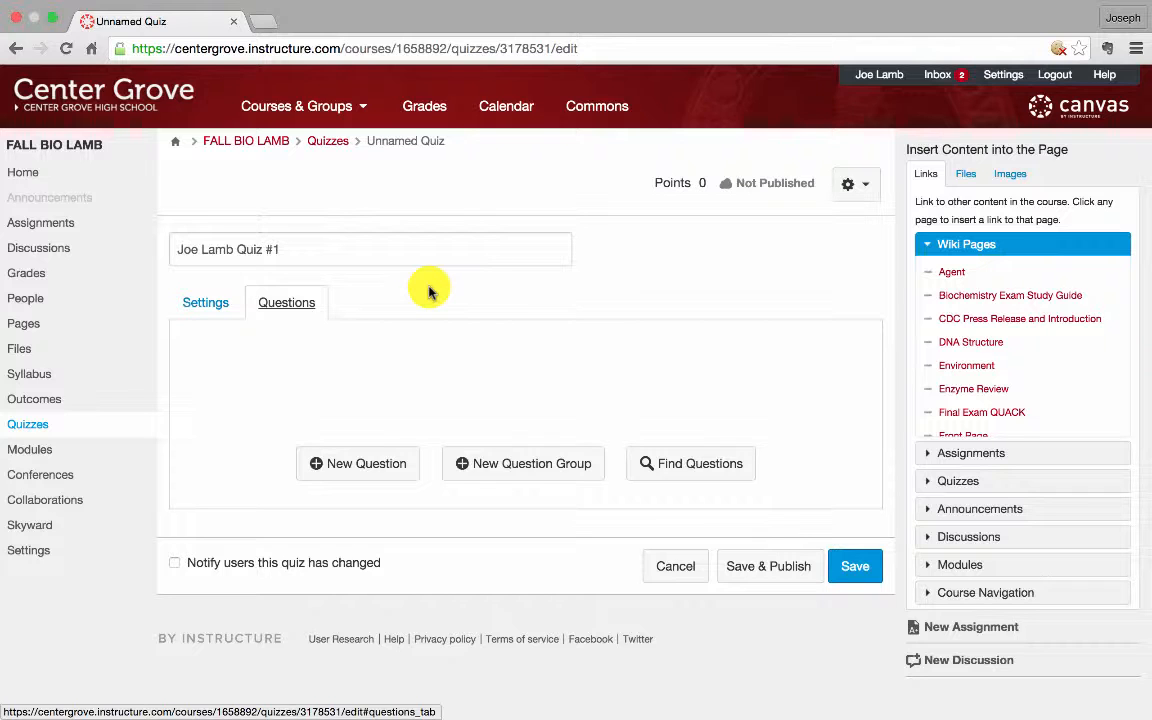
Add a new question, keeping its type as Multiple Choice
{"action": "left_click", "coordinate": [366, 466]}
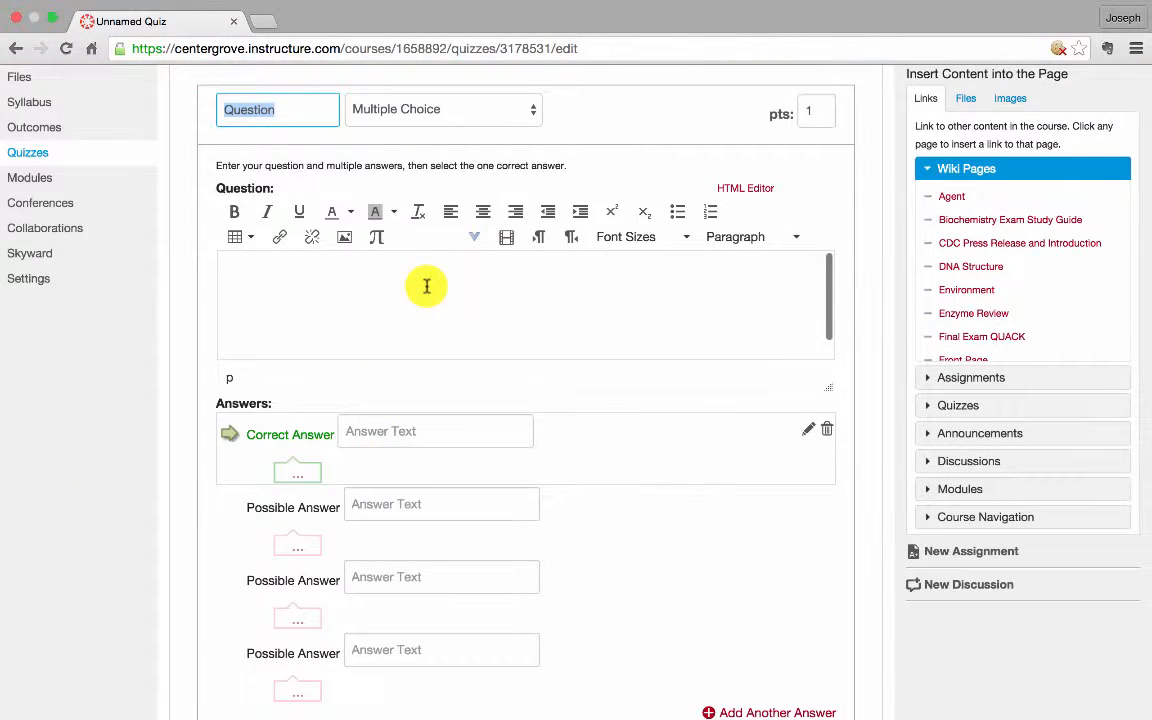
{"action": "scroll", "coordinate": [427, 288], "scroll_direction": "up", "scroll_amount": 1}
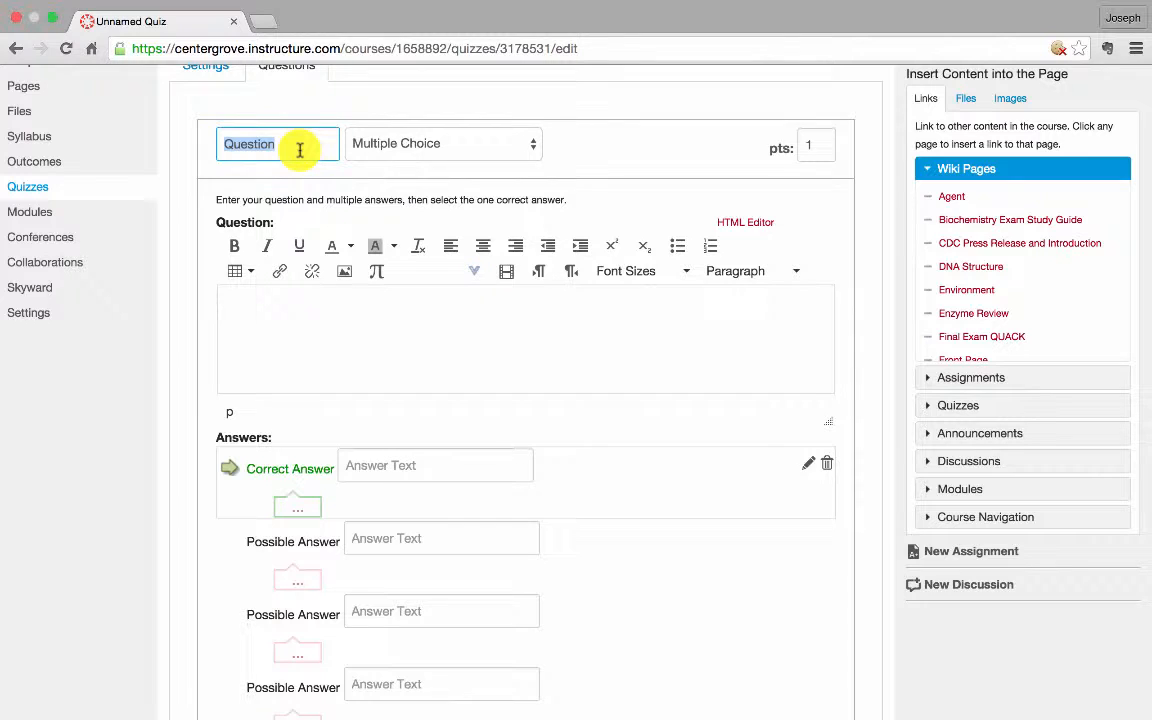
{"action": "left_click", "coordinate": [408, 143]}
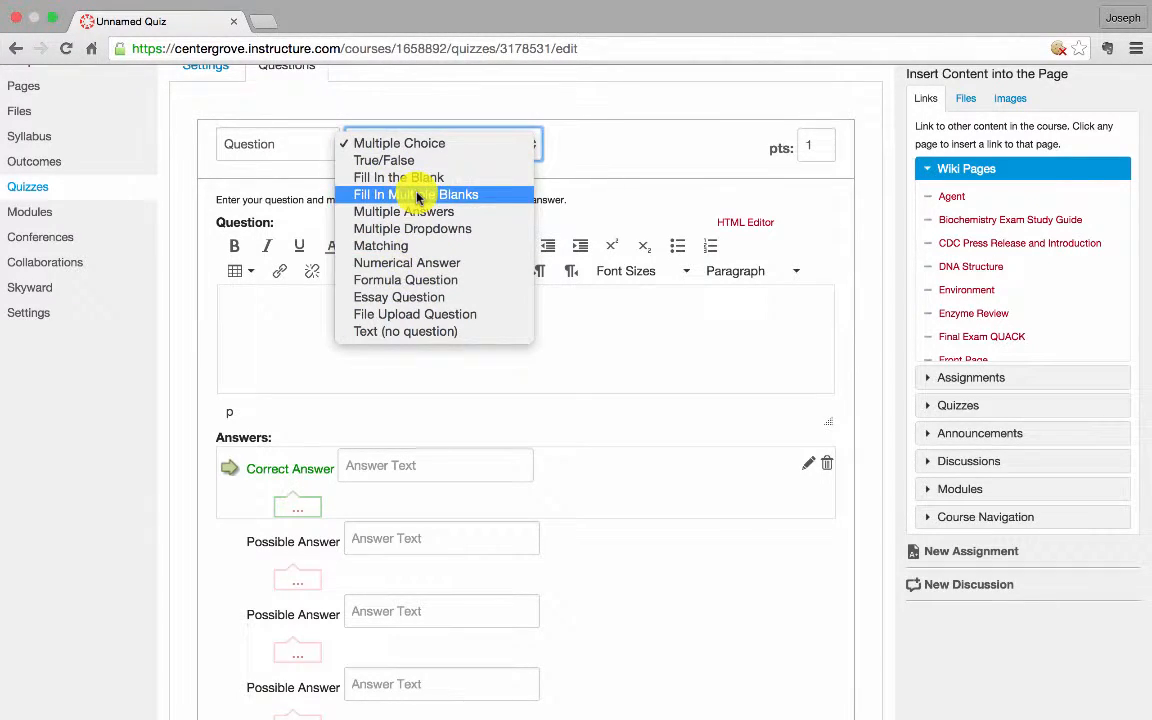
{"action": "left_click", "coordinate": [608, 137]}
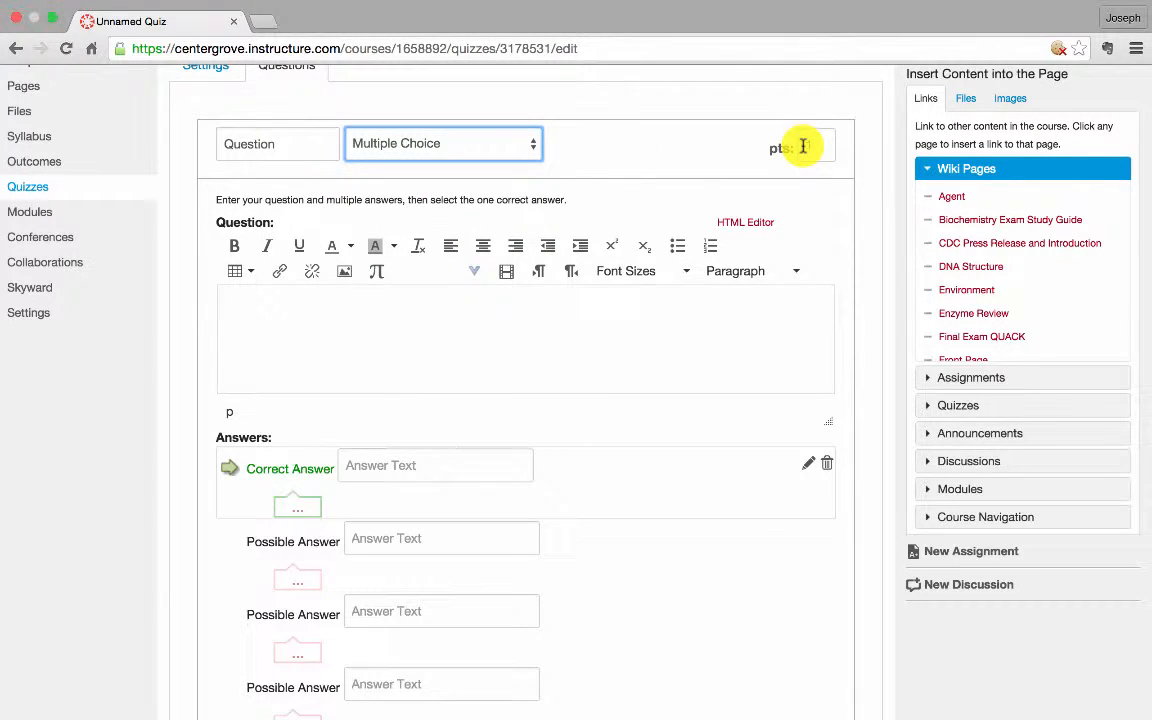
Open the math equation editor for the question text and move it into full view
{"action": "left_click", "coordinate": [589, 312]}
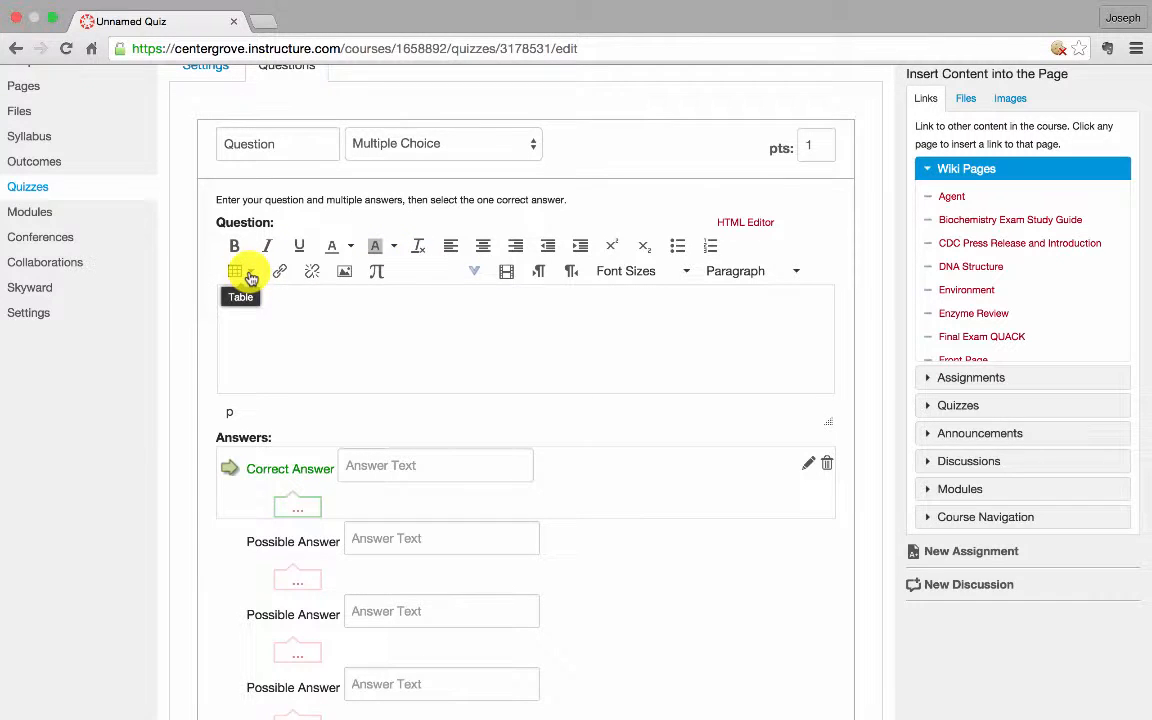
{"action": "left_click", "coordinate": [379, 274]}
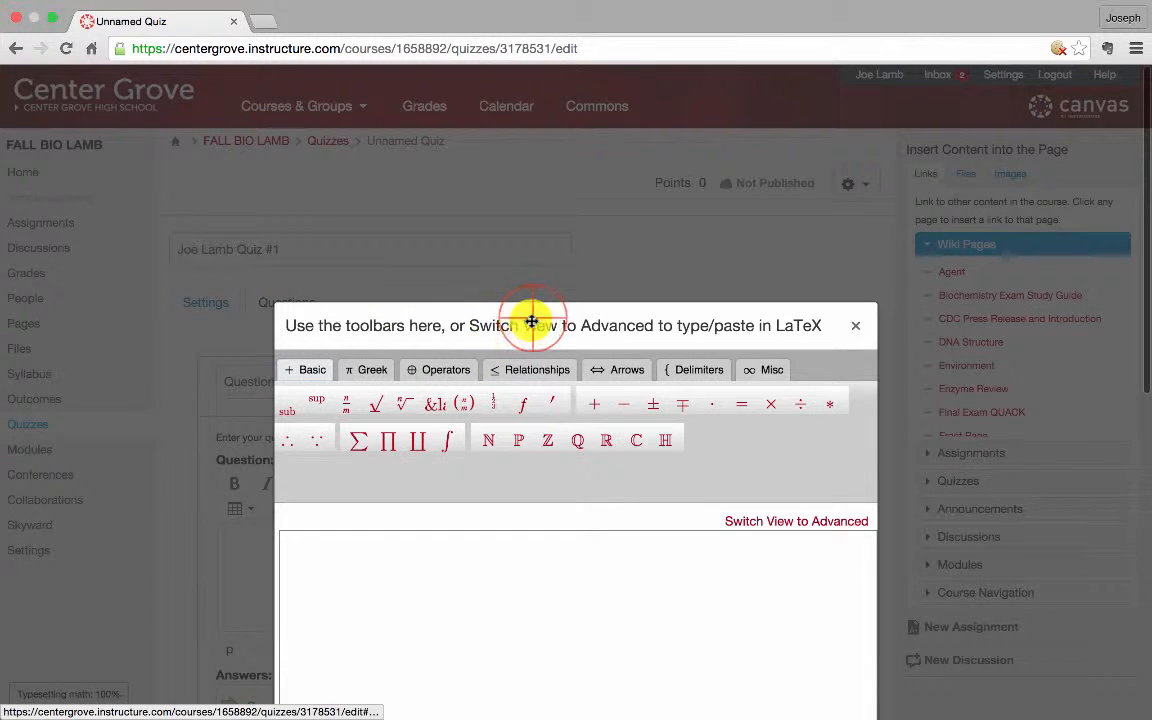
{"action": "left_click_drag", "start_coordinate": [532, 322], "coordinate": [522, 235]}
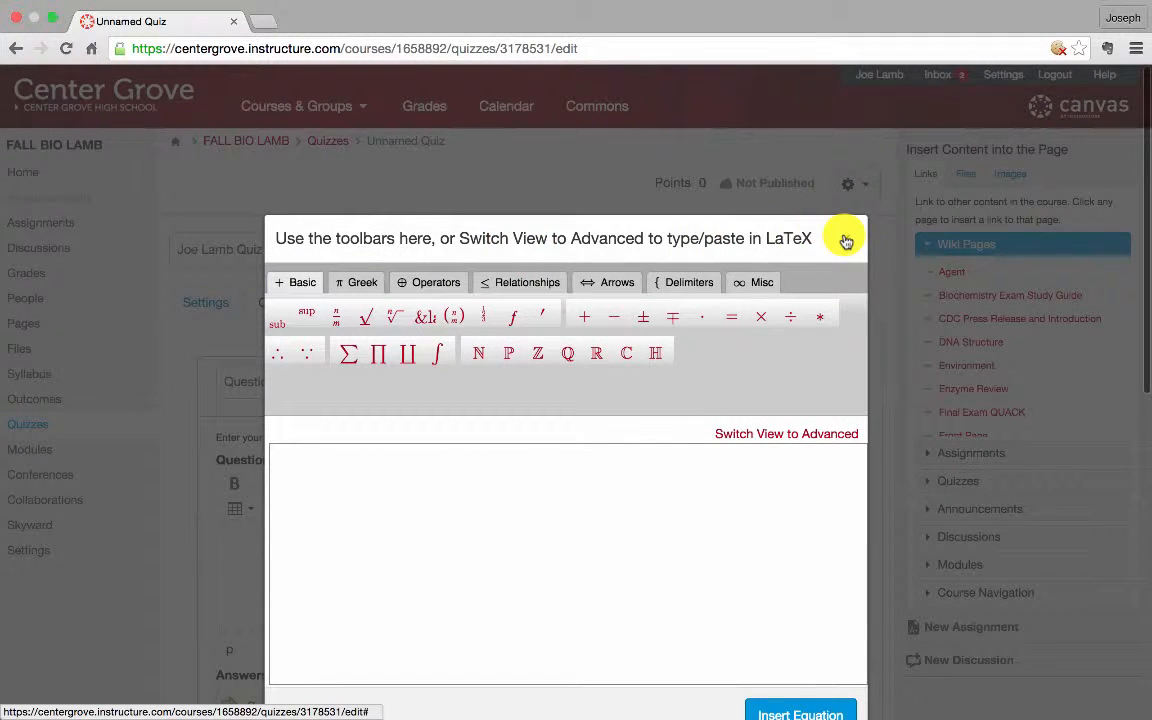